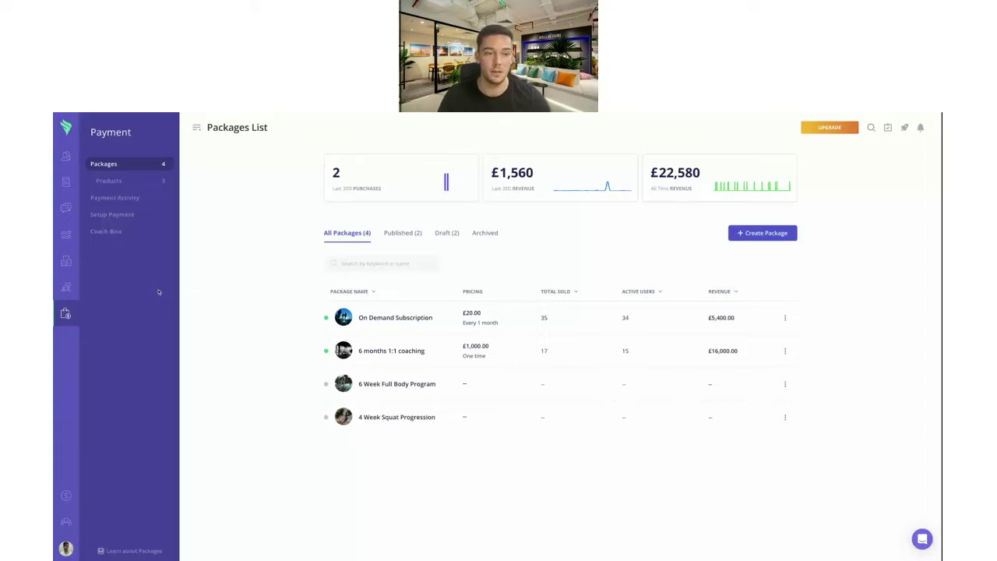
- Open the On Demand Subscription package and review its active purchases and the actions offered for the first purchase
mouse_move(60, 267)
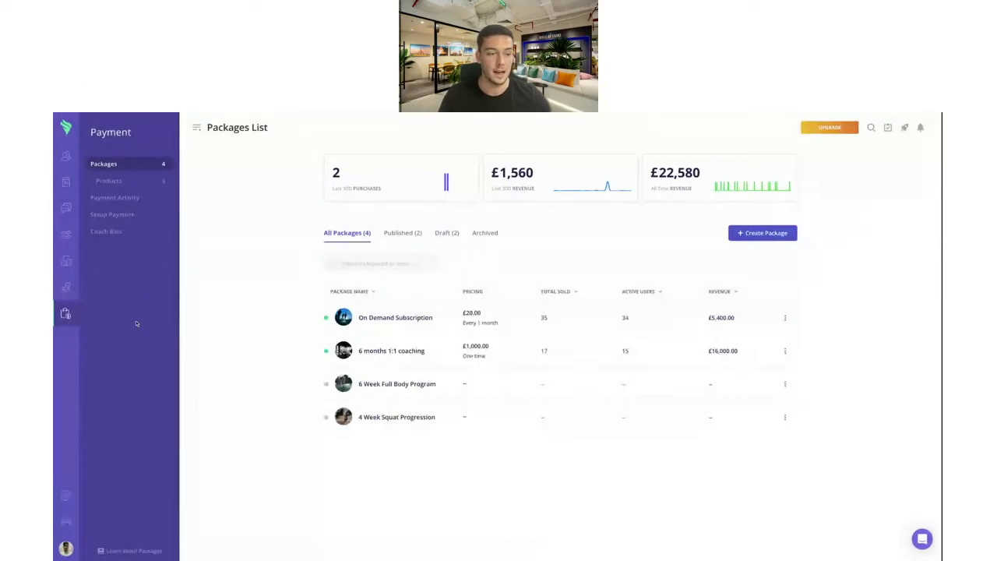
mouse_move(65, 314)
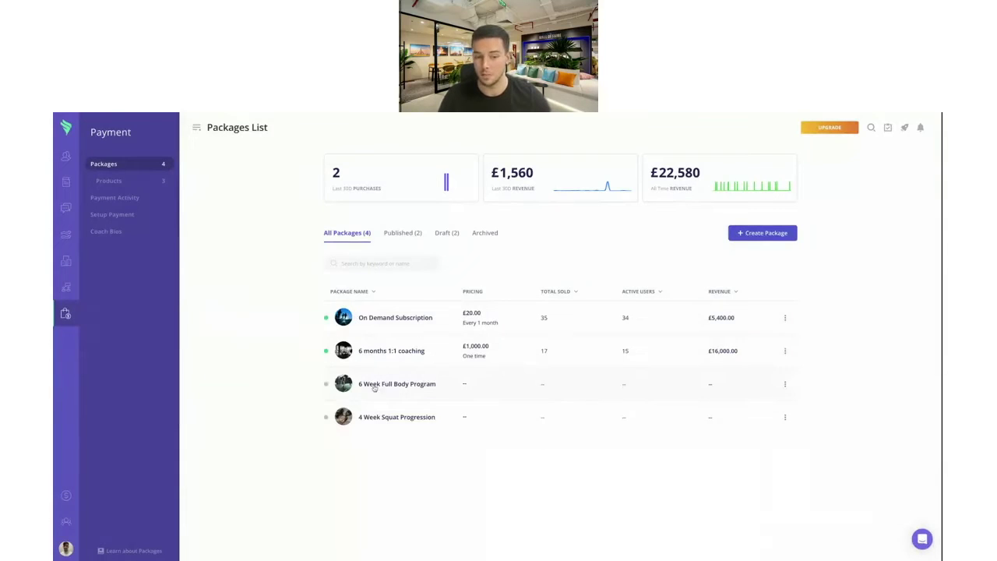
click(382, 321)
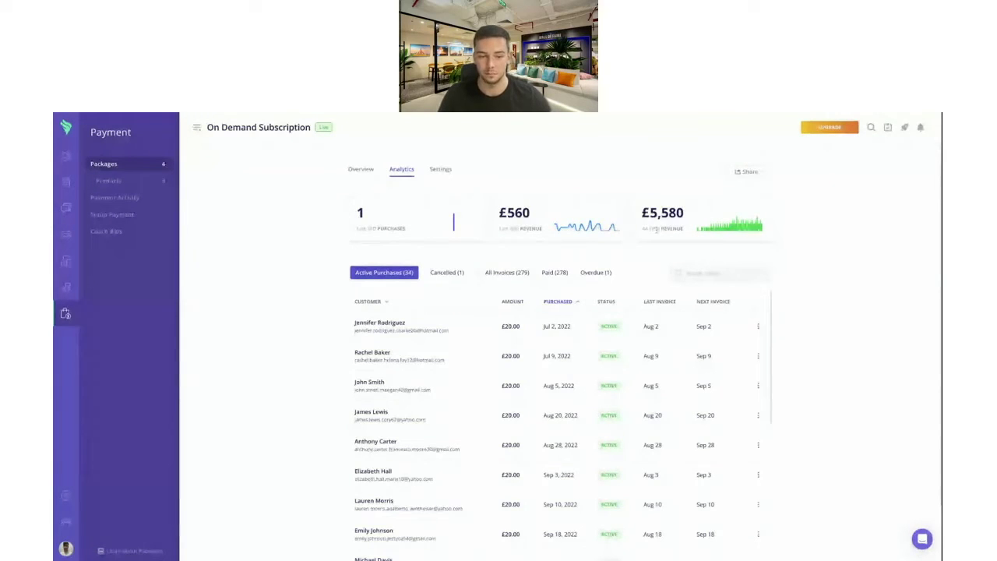
scroll(387, 385, down, 1)
scroll(387, 384, up, 1)
scroll(387, 385, up, 1)
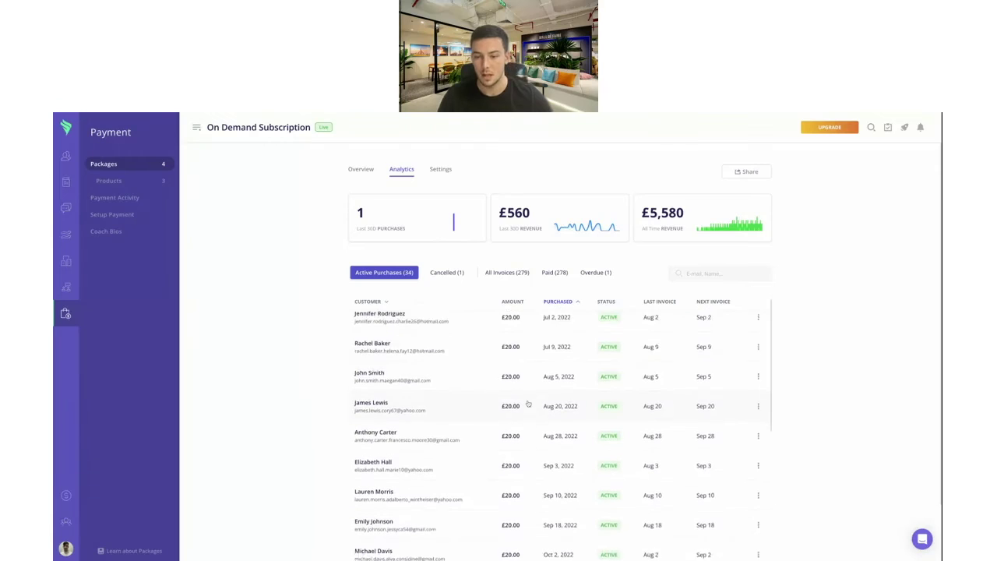
click(759, 327)
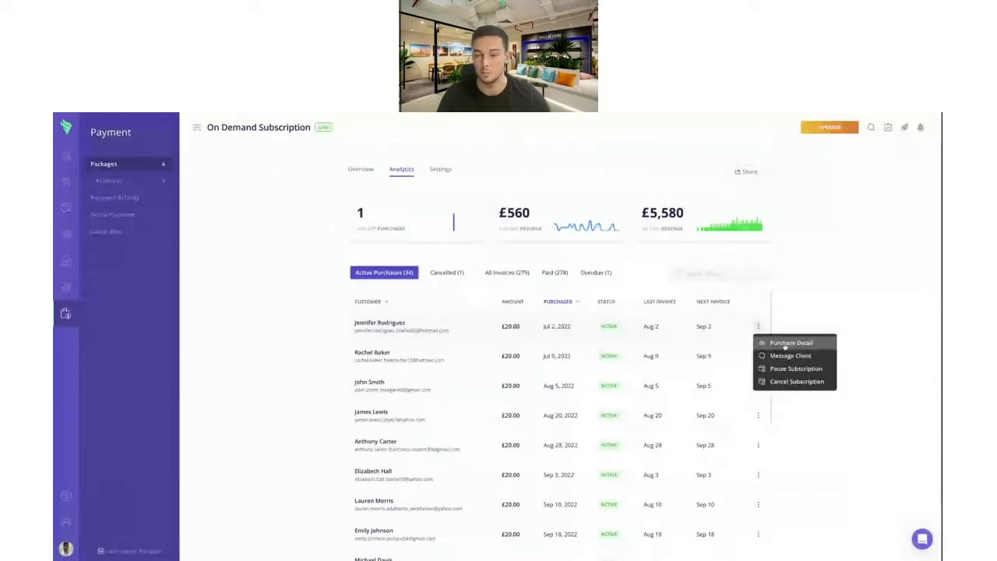
click(839, 278)
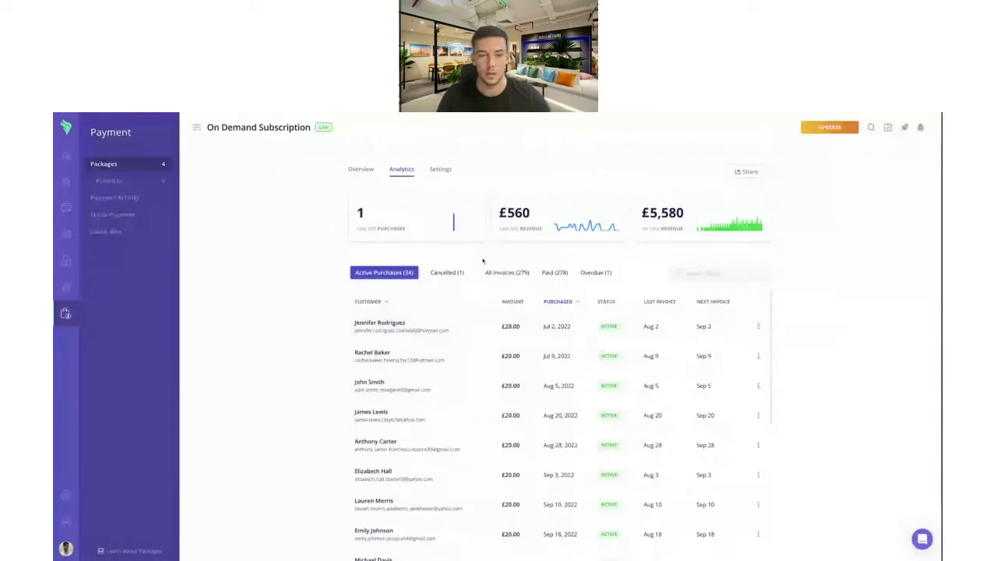
- Open the package's overview and examine its editable name, headline and description
click(360, 170)
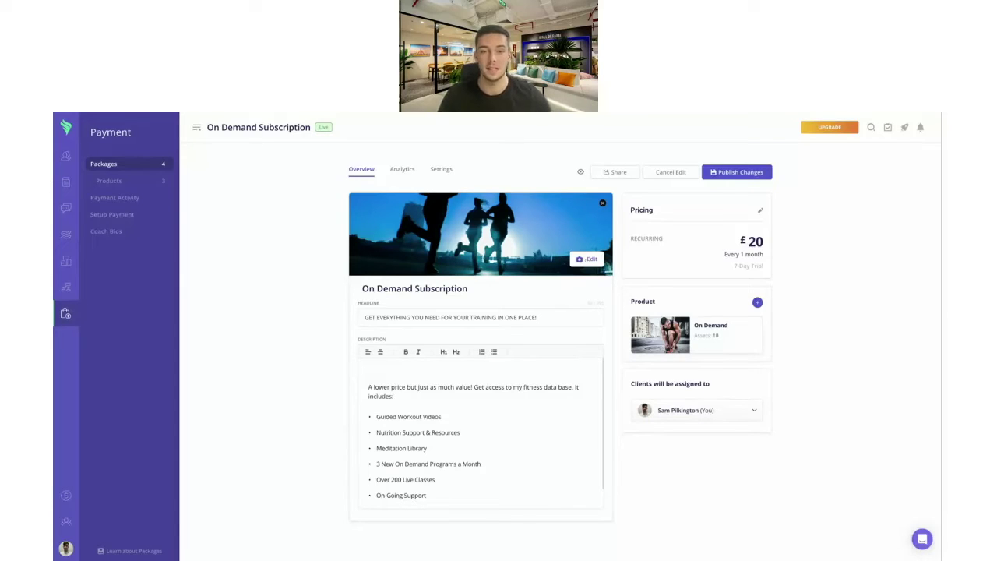
click(472, 290)
drag(472, 290, 359, 289)
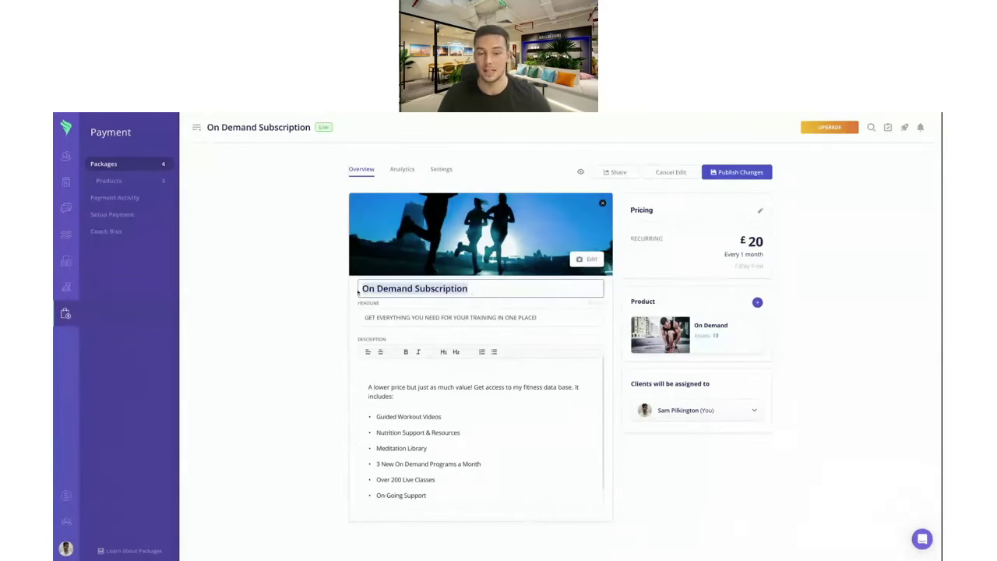
click(565, 319)
scroll(448, 427, down, 1)
scroll(454, 429, up, 1)
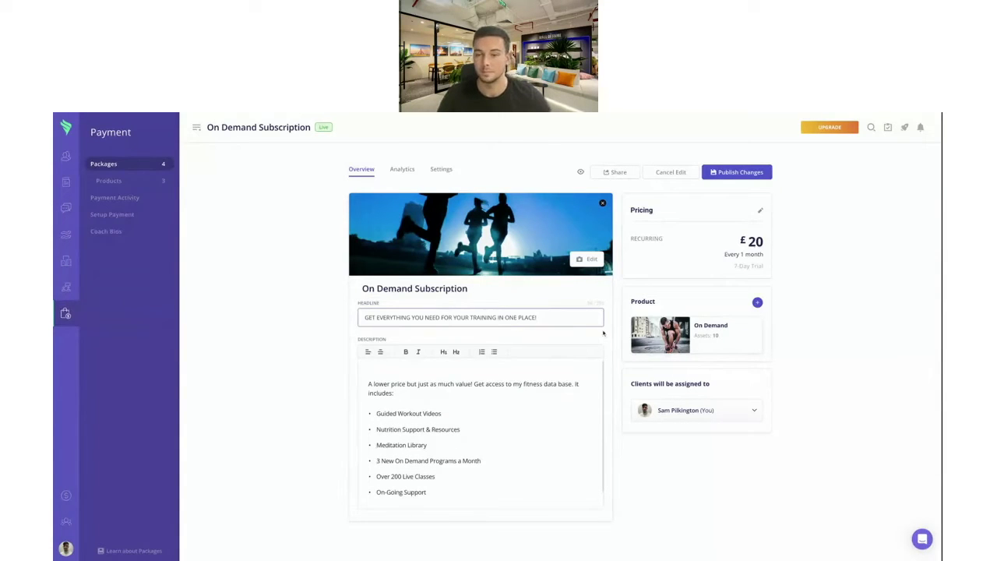
- Examine the package's recurring price, billing interval and trial period options, and close the pricing settings without changes
click(760, 211)
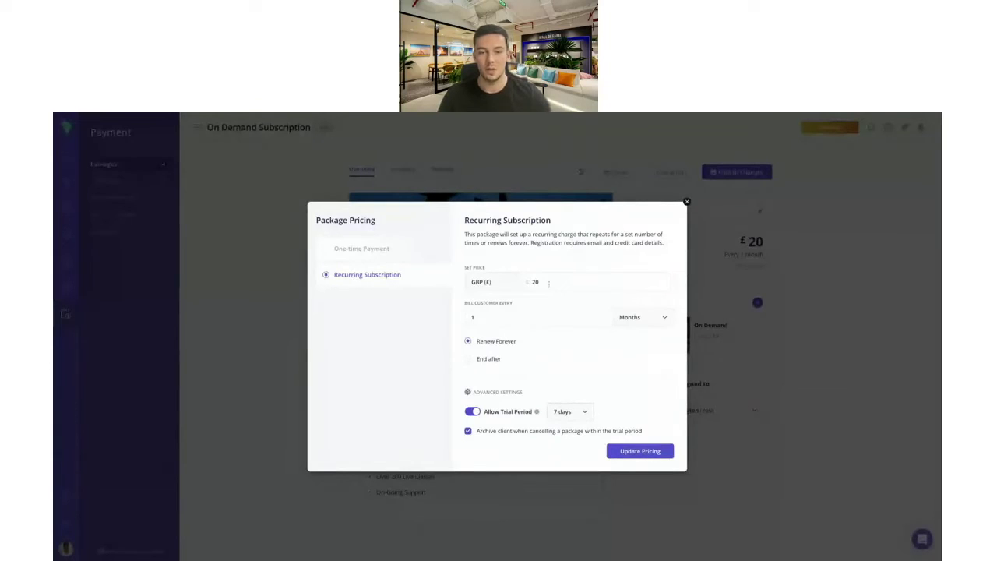
click(549, 283)
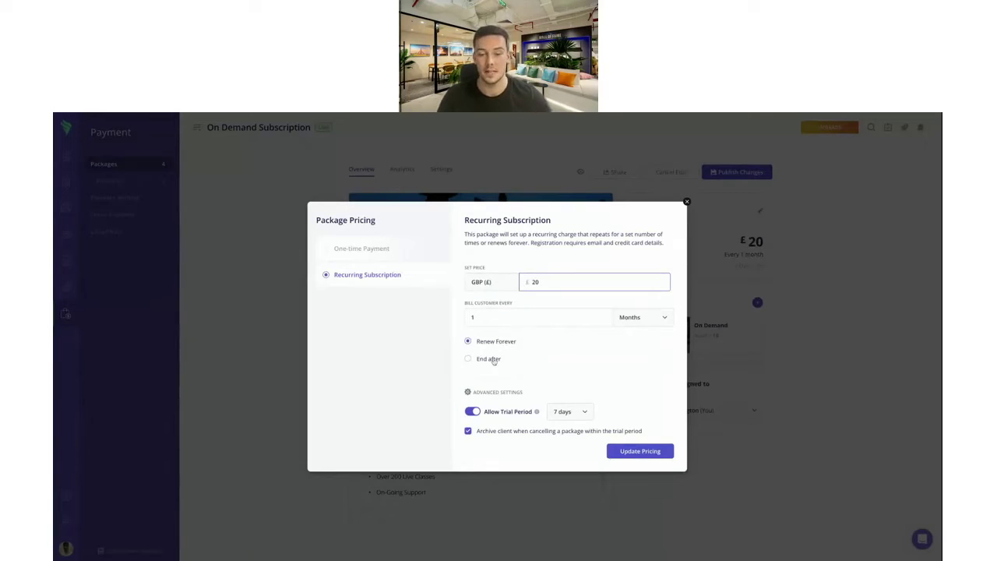
click(570, 411)
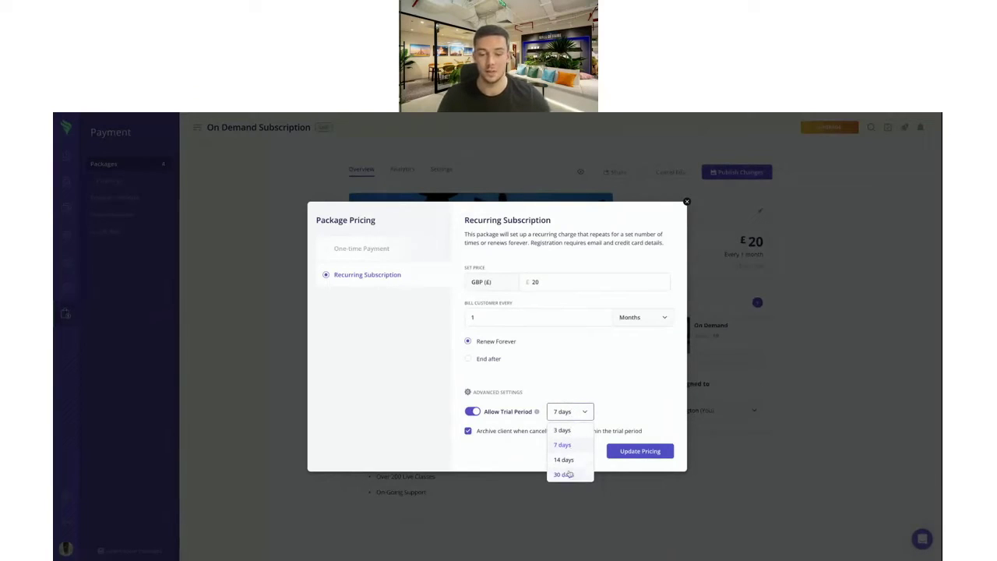
click(575, 411)
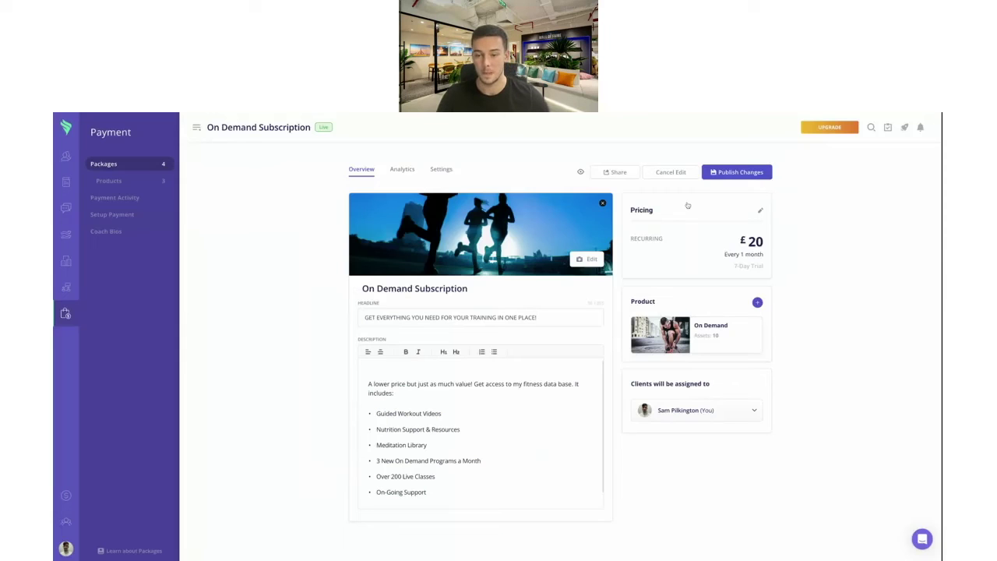
click(686, 202)
mouse_move(697, 328)
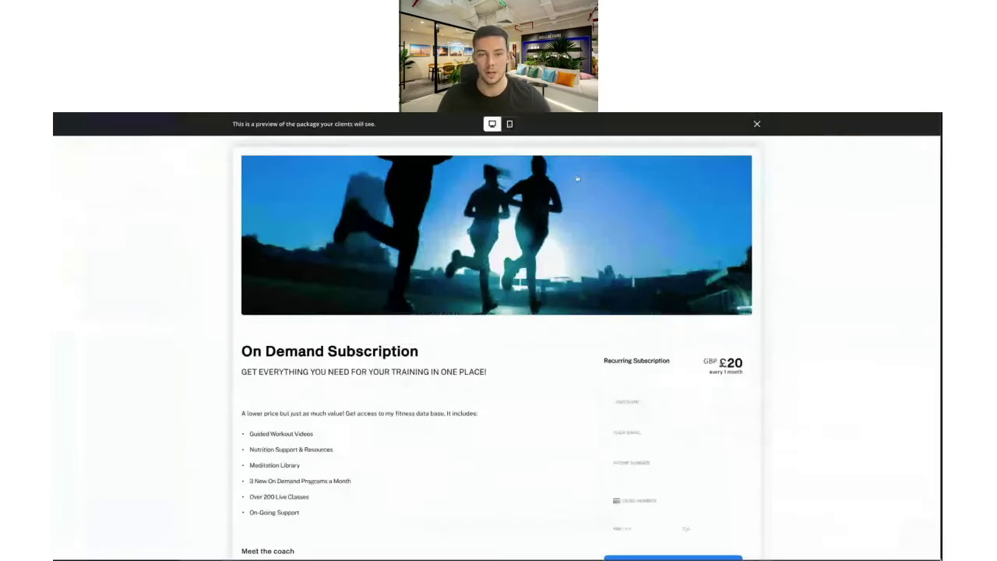
- Preview the package's client-facing page in desktop and mobile layouts, and check its sharing option
click(578, 173)
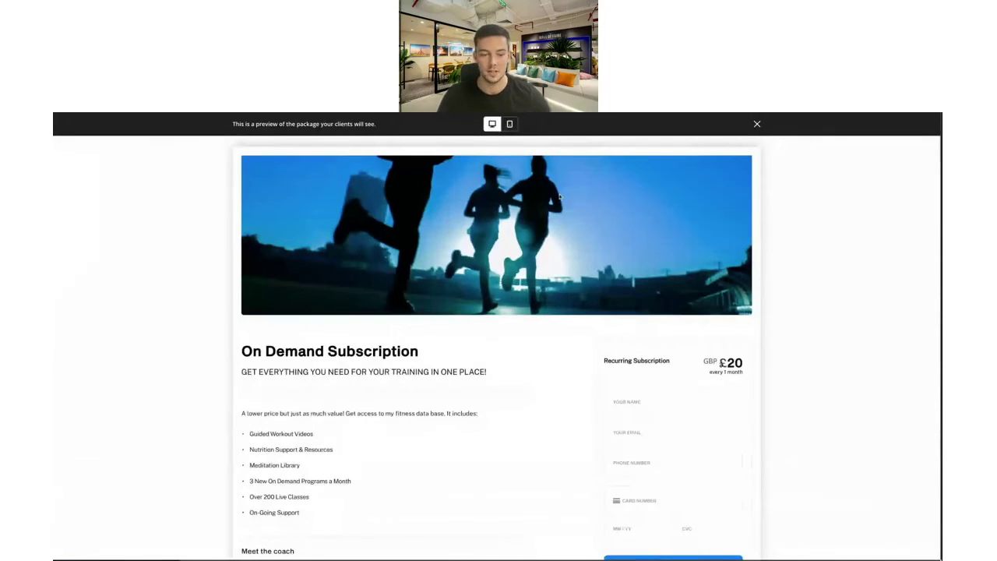
scroll(505, 284, down, 3)
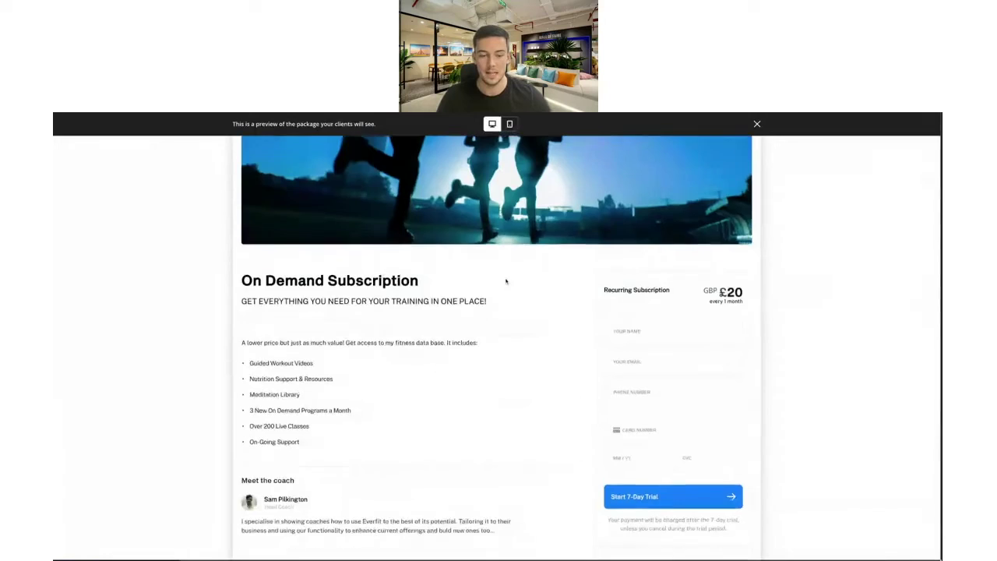
scroll(505, 279, up, 3)
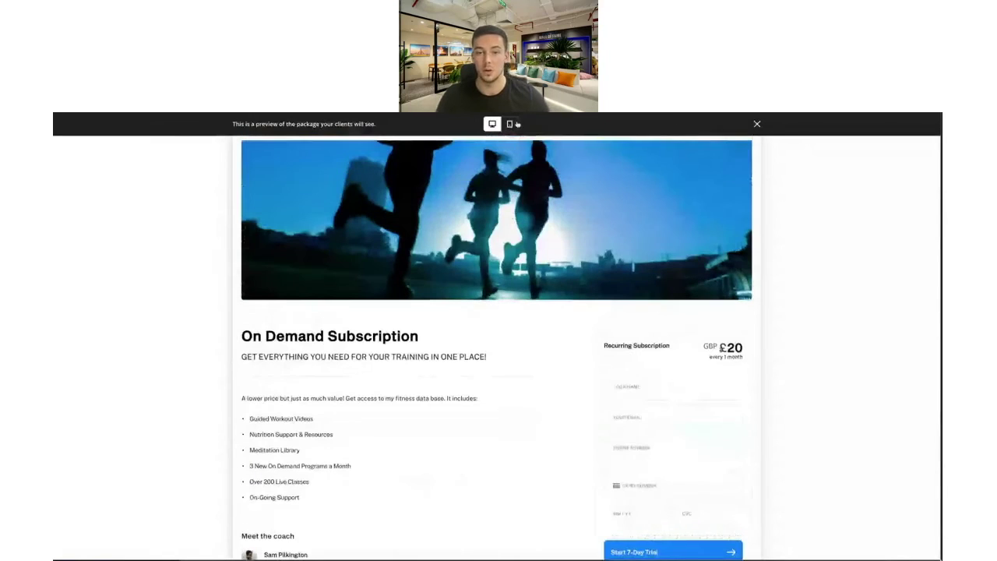
click(510, 123)
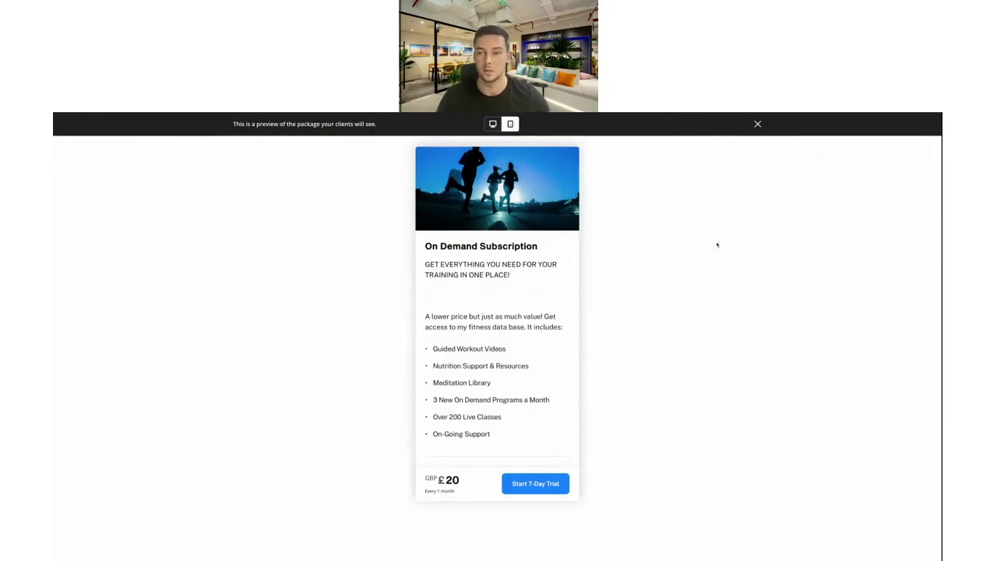
click(757, 124)
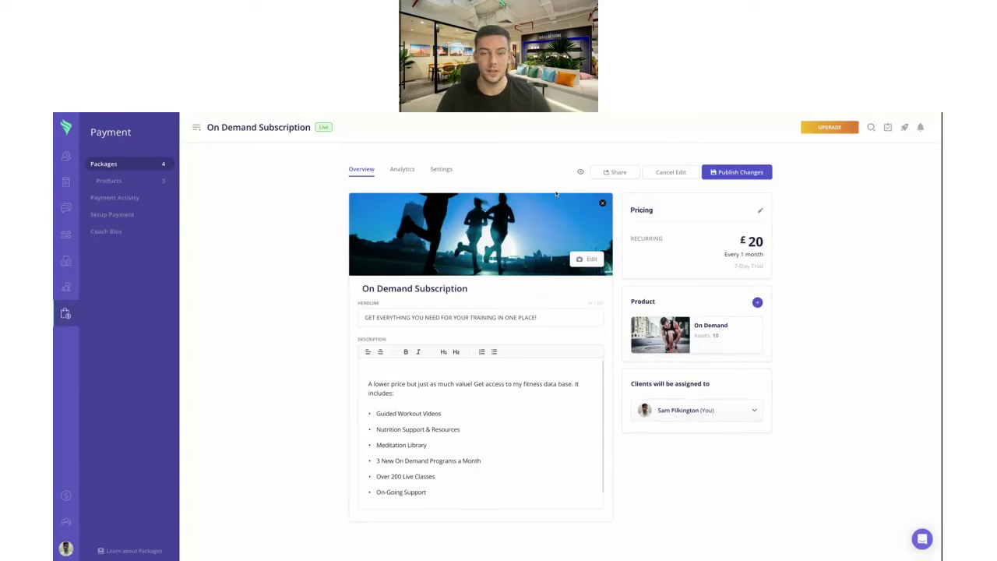
click(616, 173)
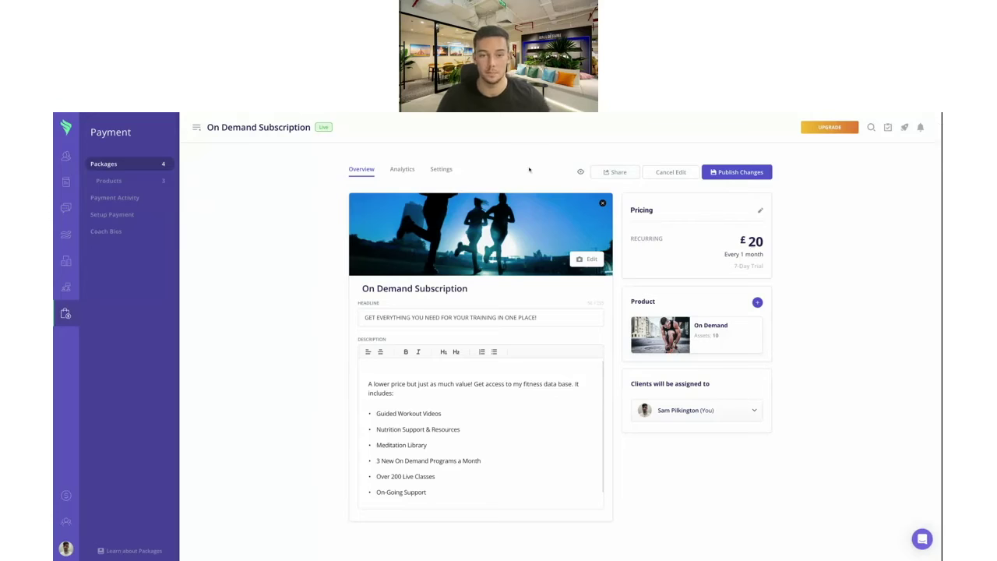
- Review the package's settings, from statement descriptor and purchase limit to self-cancellation, group tag, client archiving and trial reminder
click(440, 170)
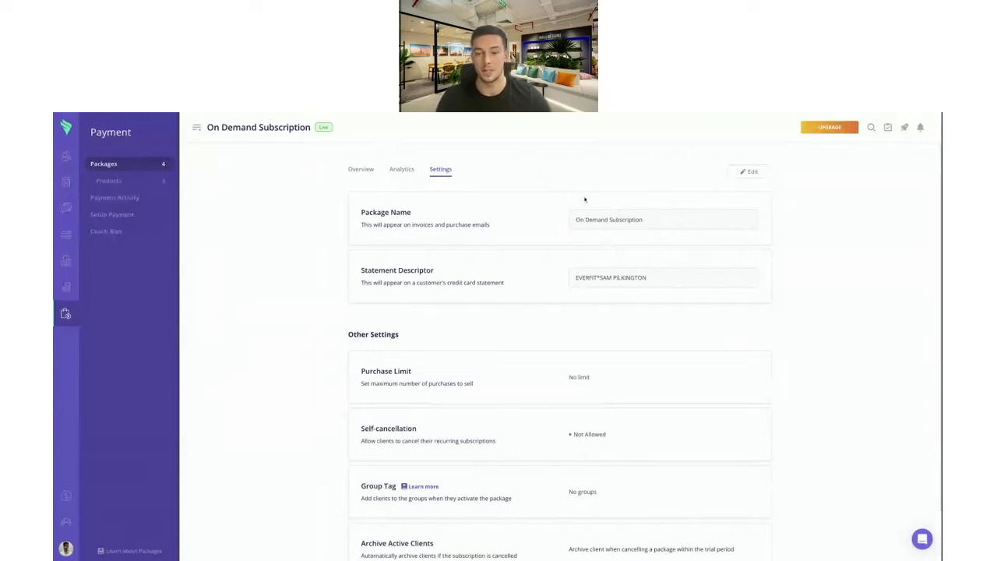
scroll(489, 274, down, 1)
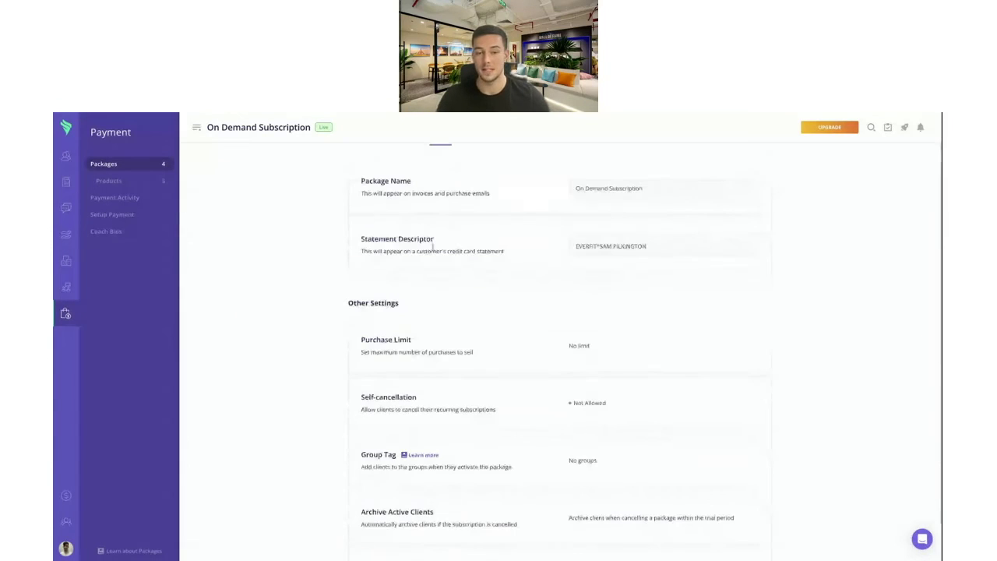
scroll(465, 254, down, 1)
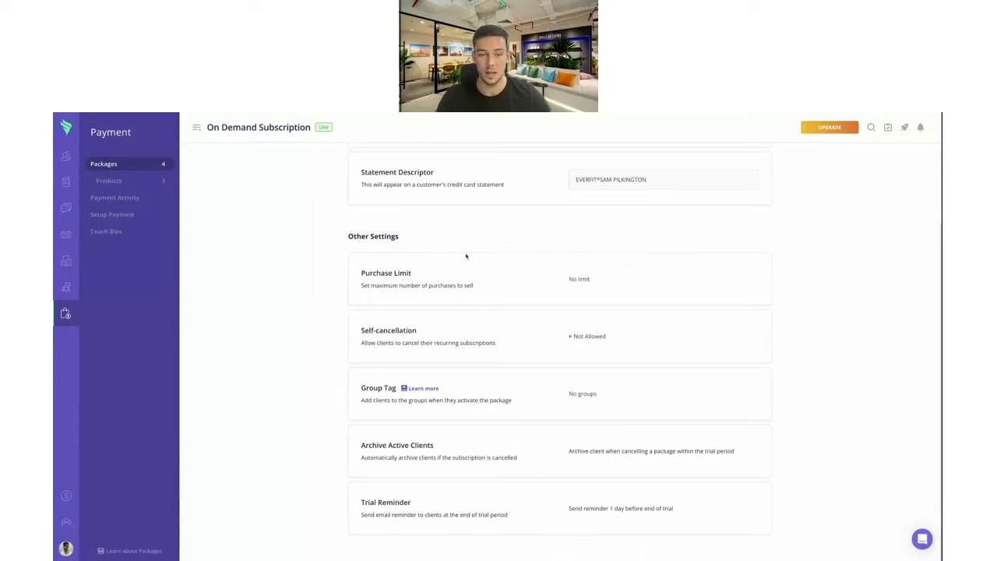
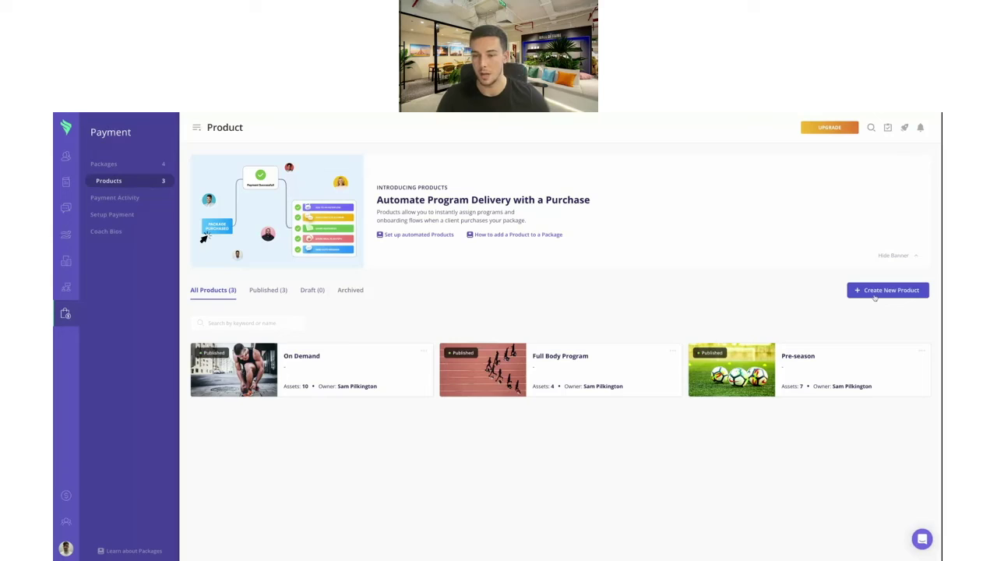
- Create a new product named "On Demand 2"
click(874, 297)
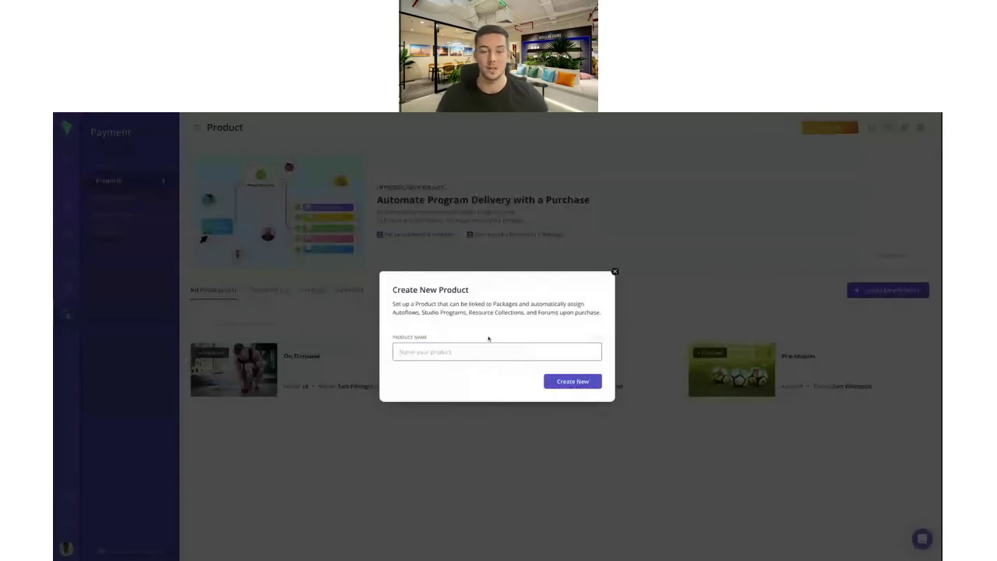
text(On)
text( S)
text(emand 2)
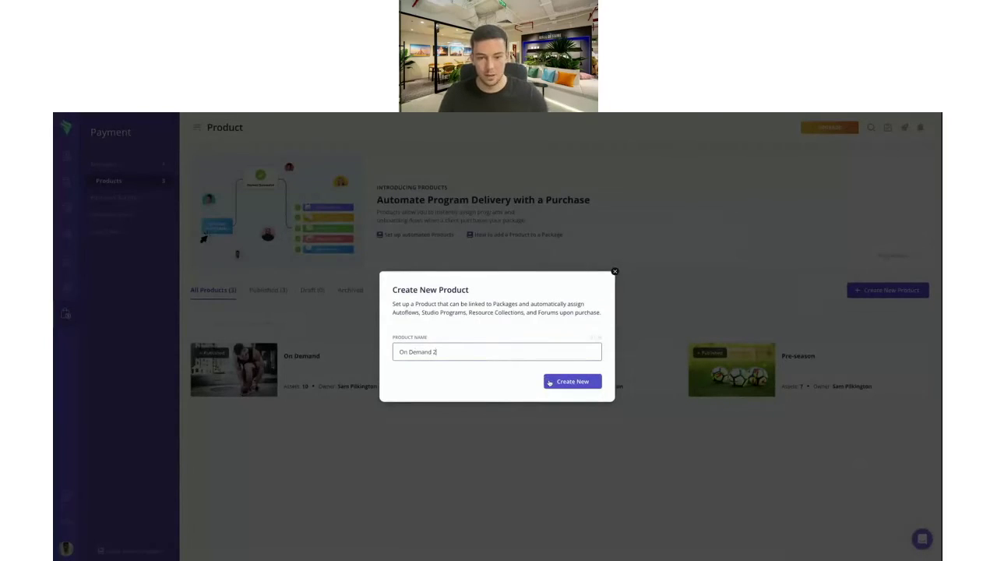
click(549, 382)
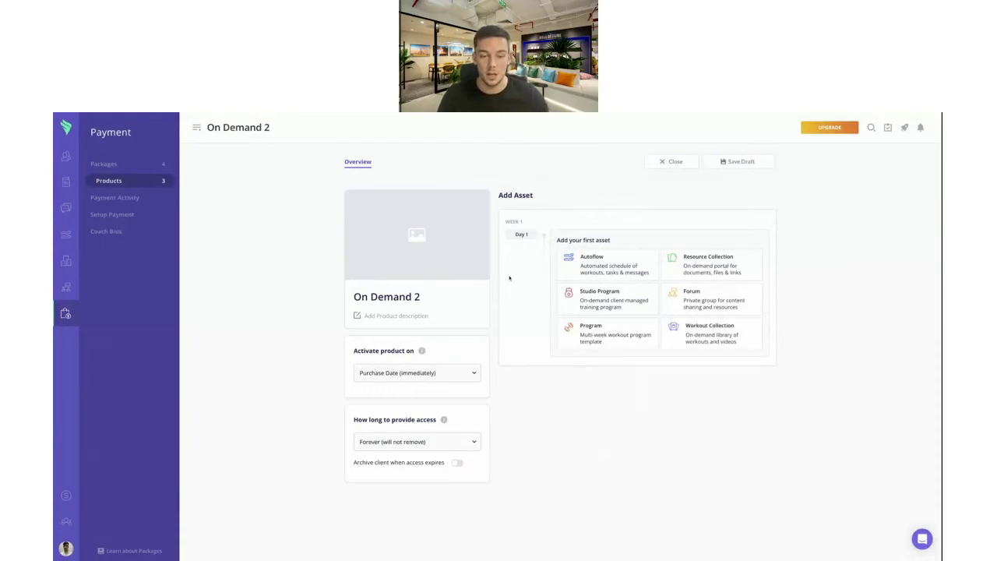
- Keep product activation on the purchase date, set access to 12 weeks and enable archiving the client when access expires
click(448, 375)
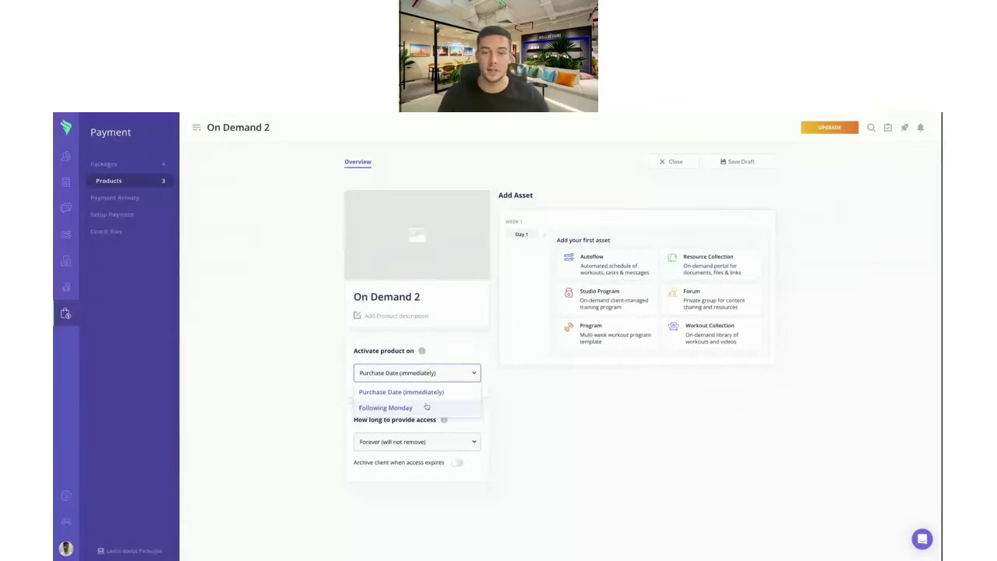
click(429, 377)
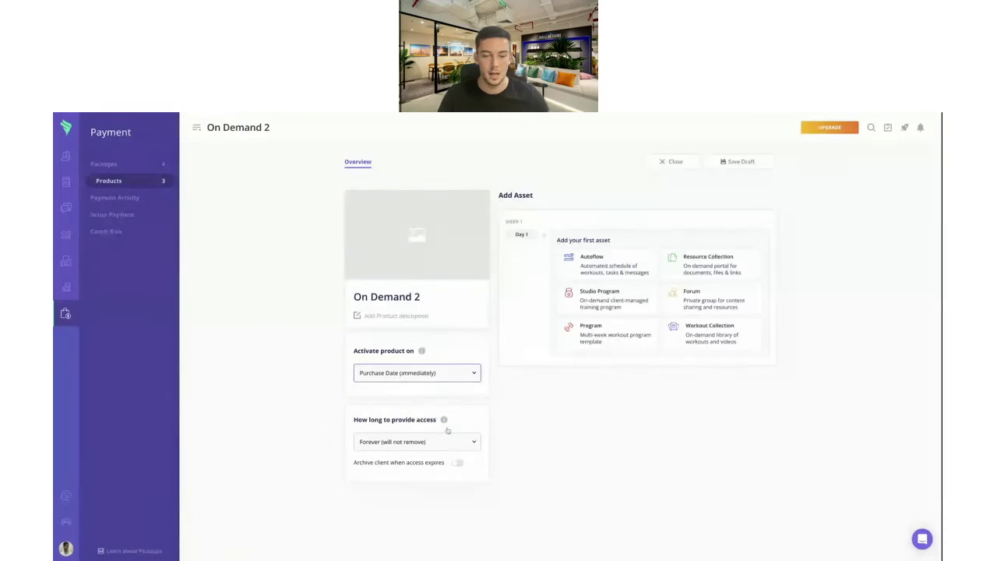
click(447, 442)
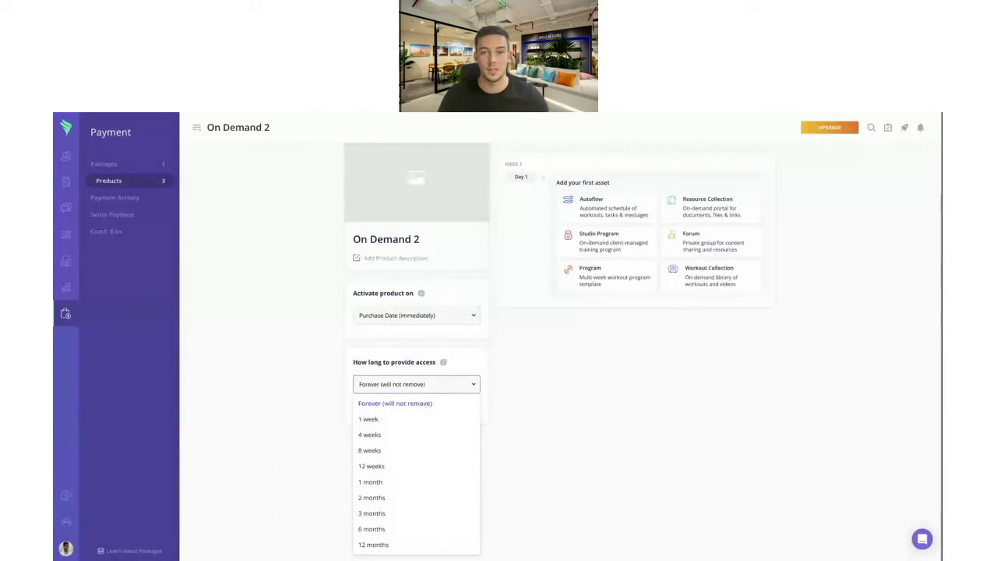
click(415, 469)
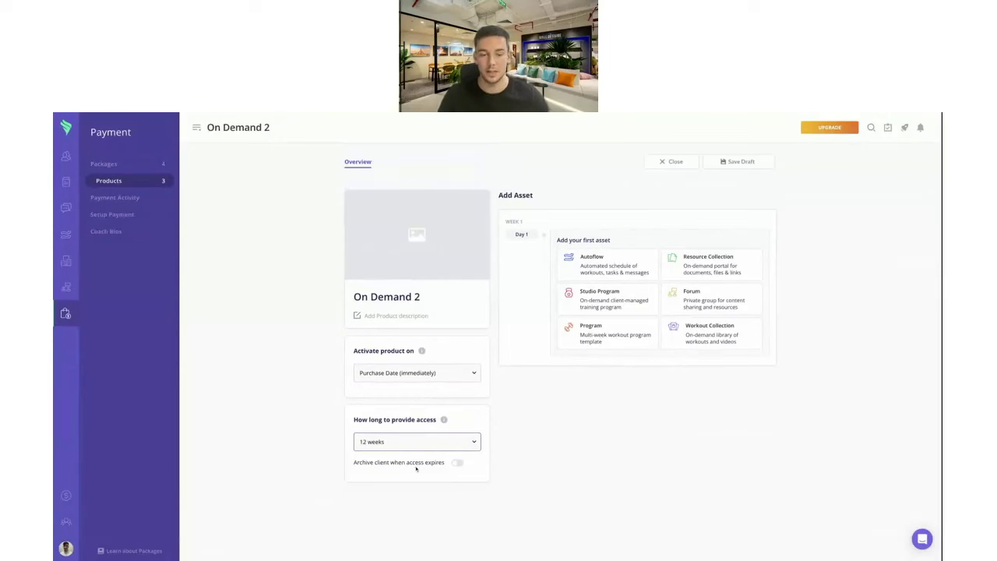
click(456, 464)
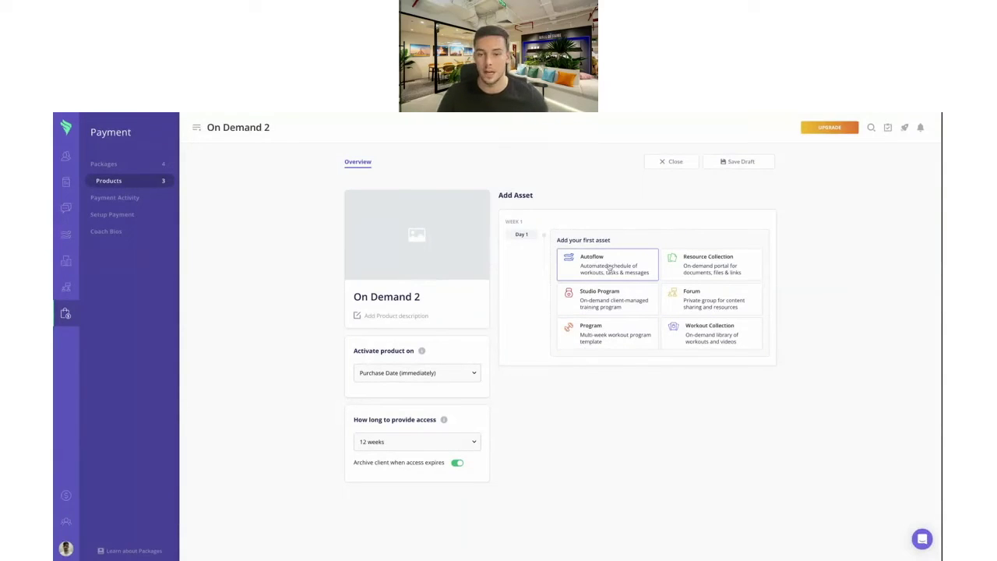
- Add the autoflow "2 Week Onboarding- (Workouts, Tasks and Messaging)" as the product's first asset on Day 1
click(611, 267)
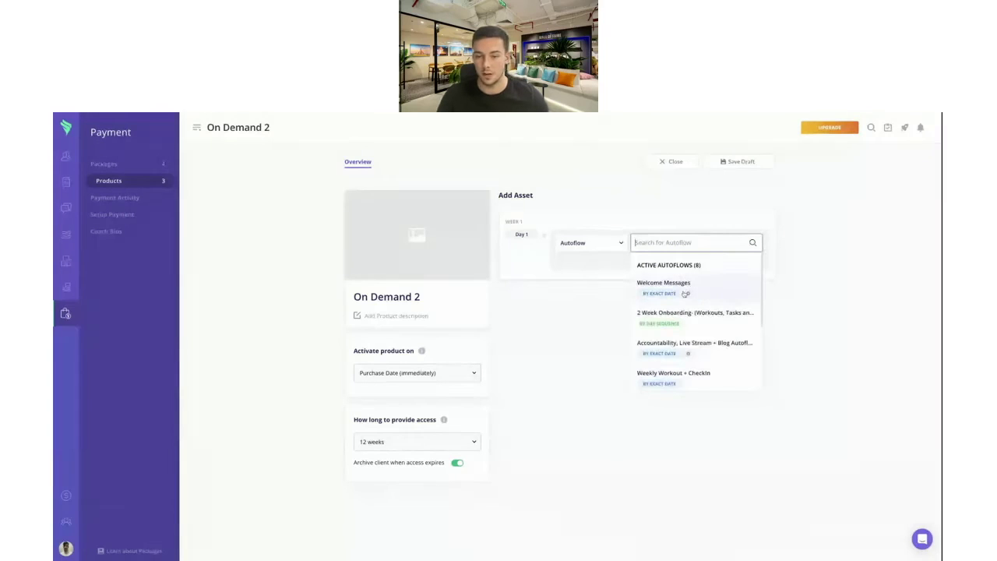
click(693, 315)
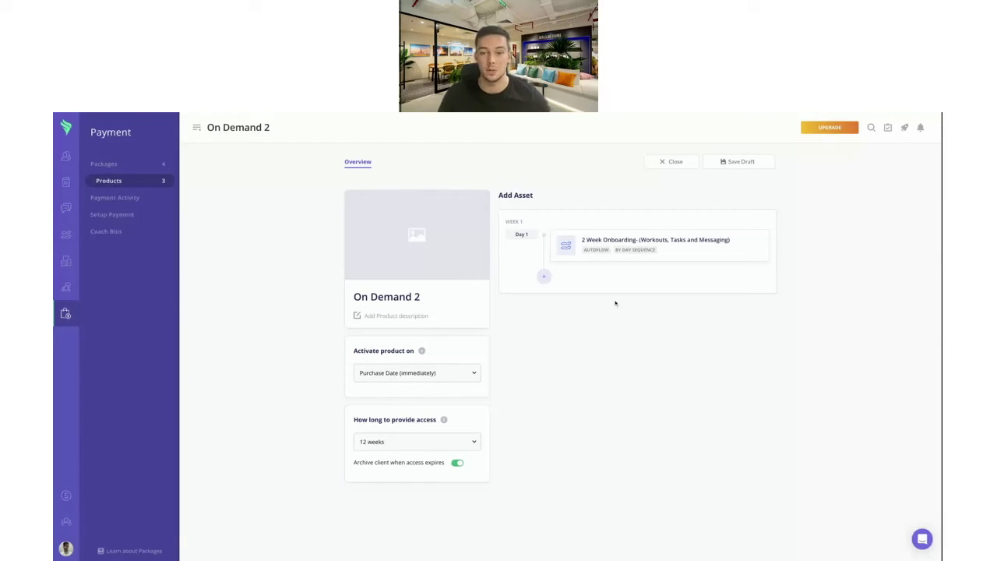
- Add the resource collections "Nutrition Resources" and "Booking and Forms" to the product as Day 1 assets
click(544, 277)
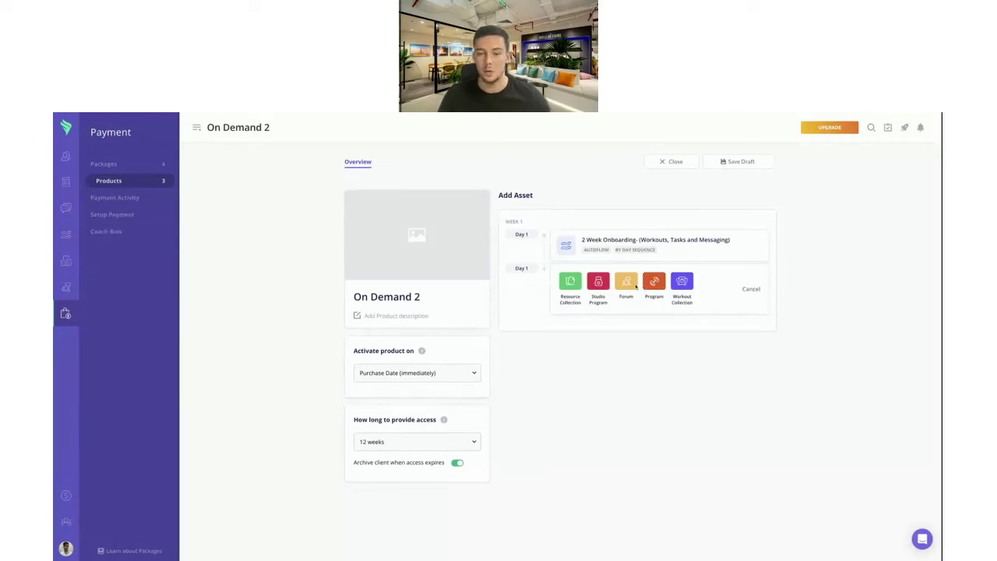
click(568, 284)
scroll(664, 353, down, 1)
scroll(663, 354, down, 4)
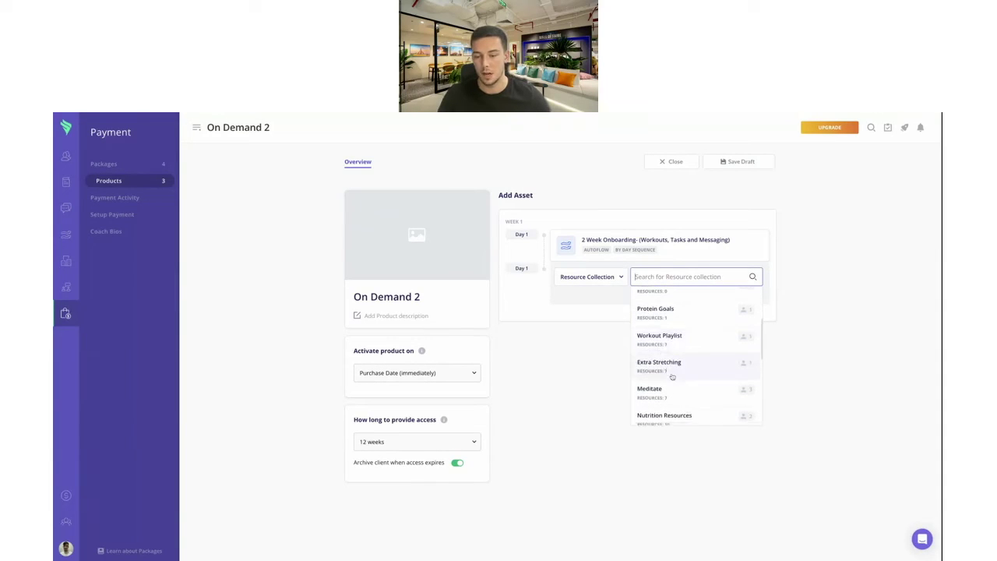
click(671, 400)
click(543, 304)
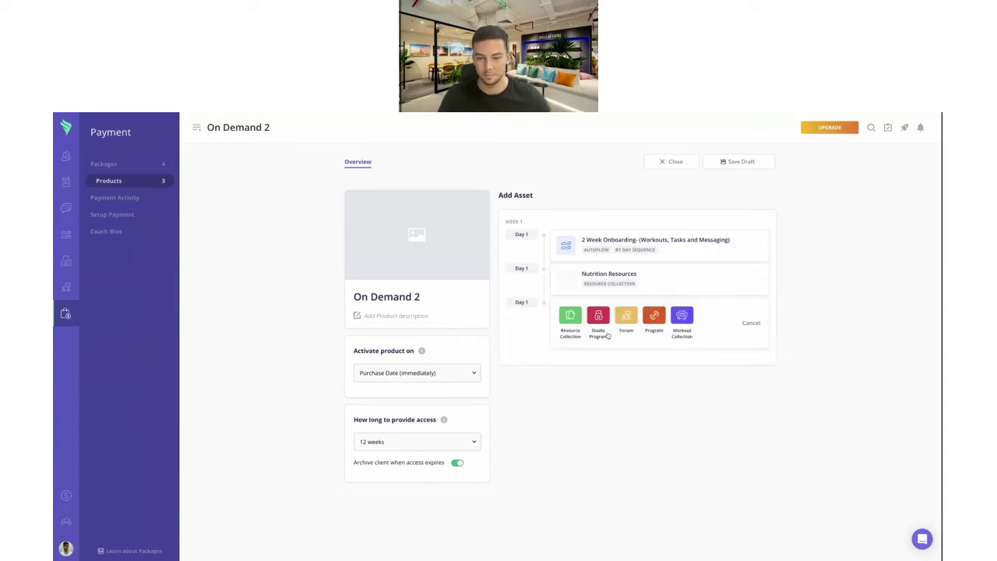
click(574, 319)
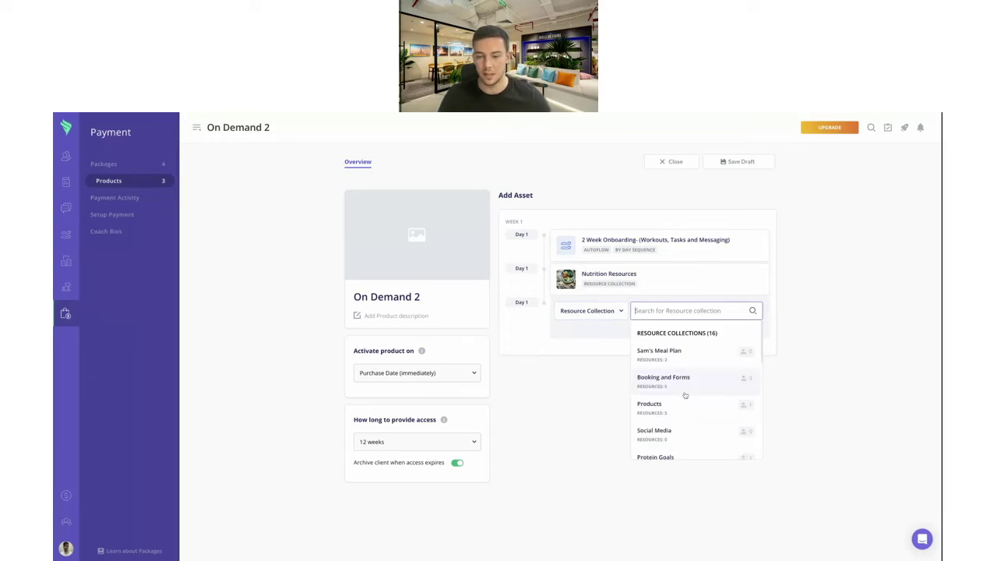
click(664, 366)
- Add the forum "Workouts with Sam" and the studio program "Full body program" to the product on Day 1
click(543, 343)
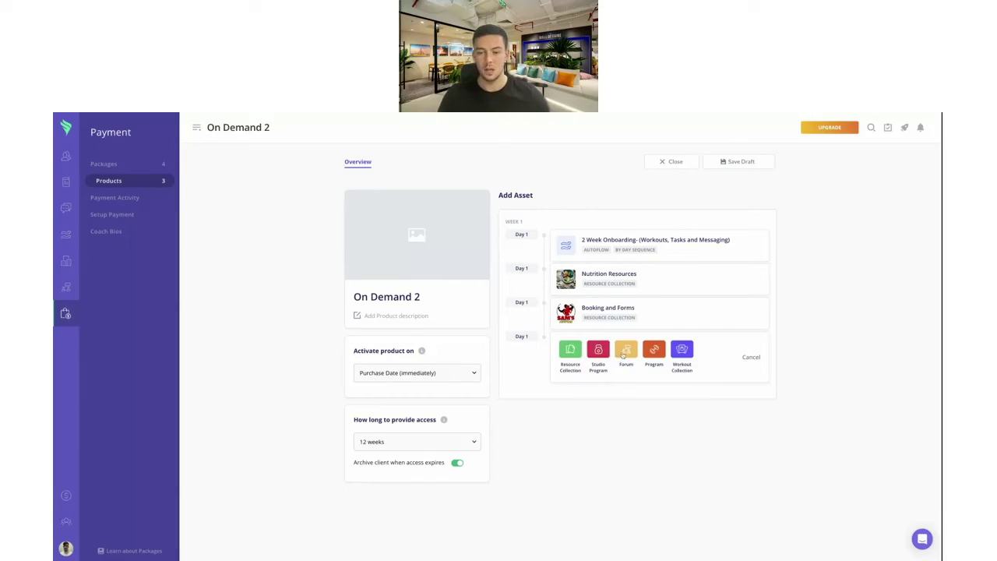
click(626, 350)
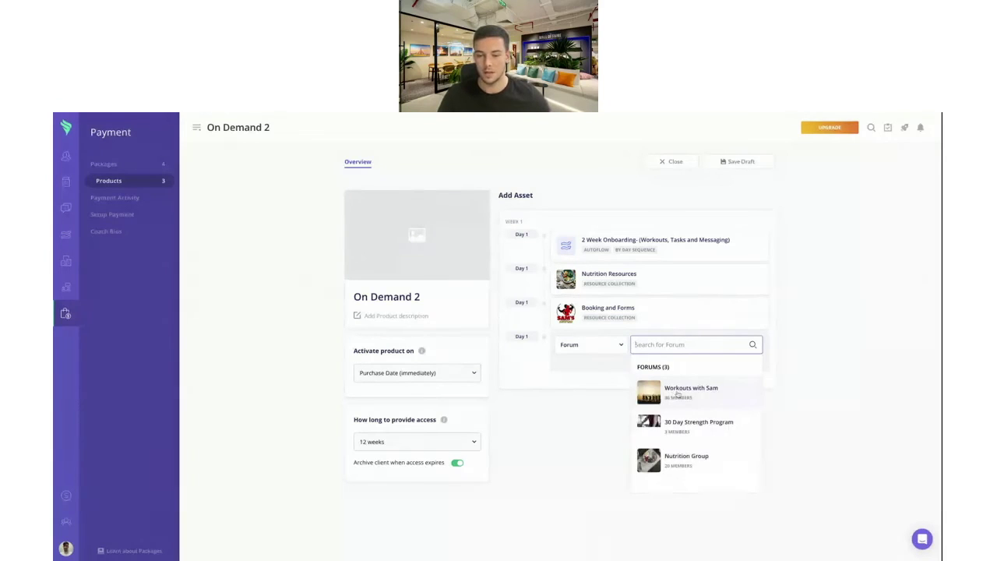
click(677, 393)
click(543, 375)
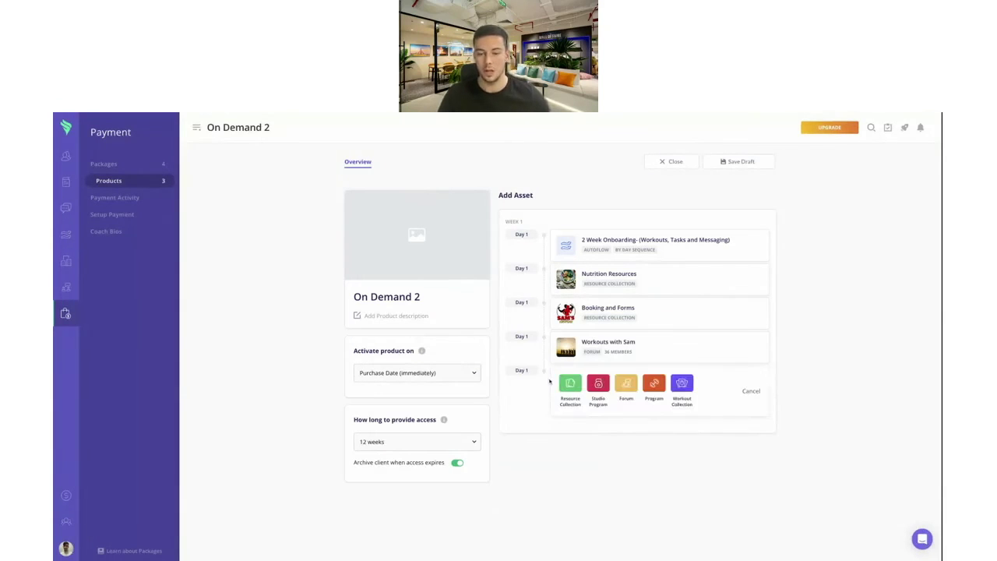
click(599, 385)
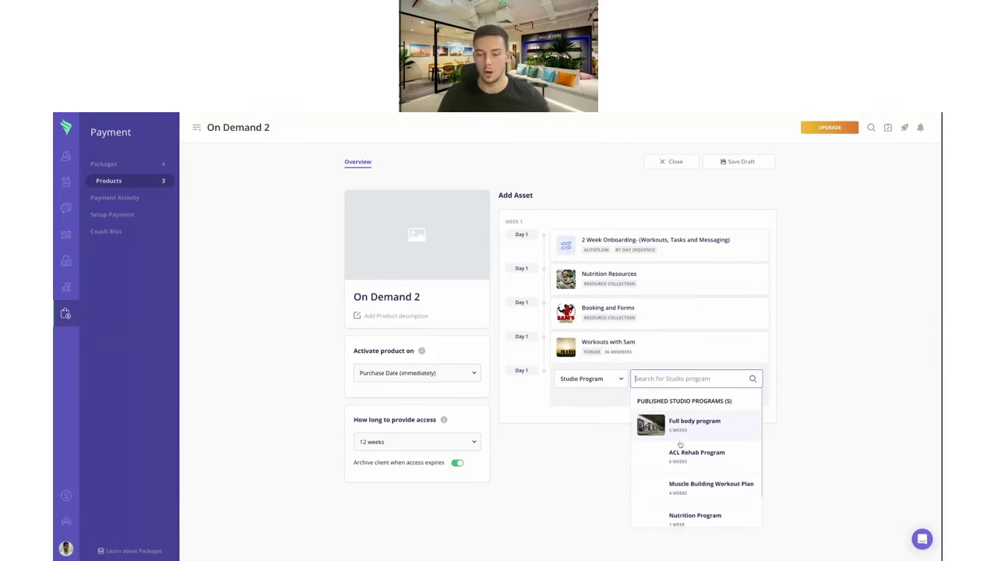
click(675, 428)
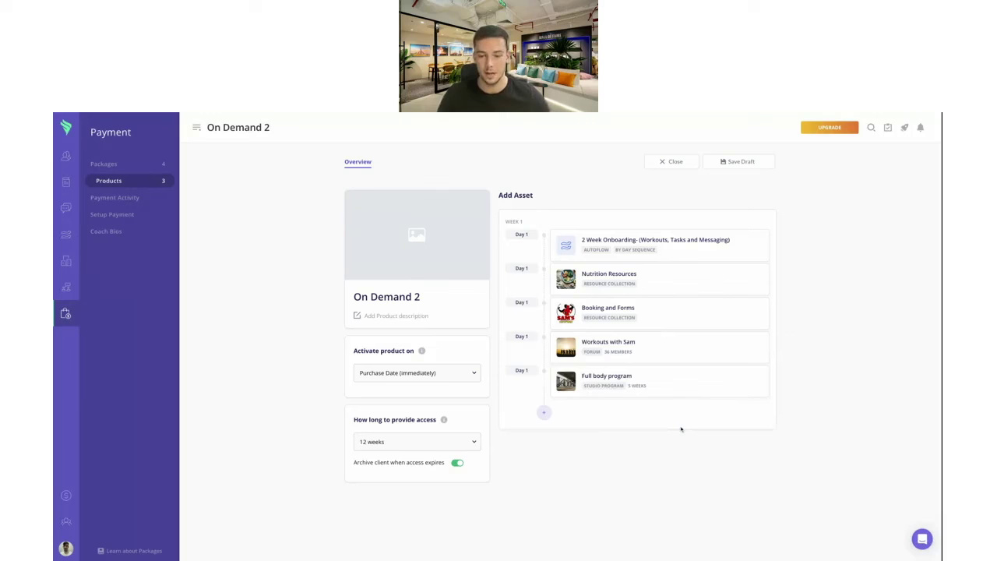
- Add the workout collections "Running Workouts" and "Football Drills" to the product as Day 1 assets
click(544, 413)
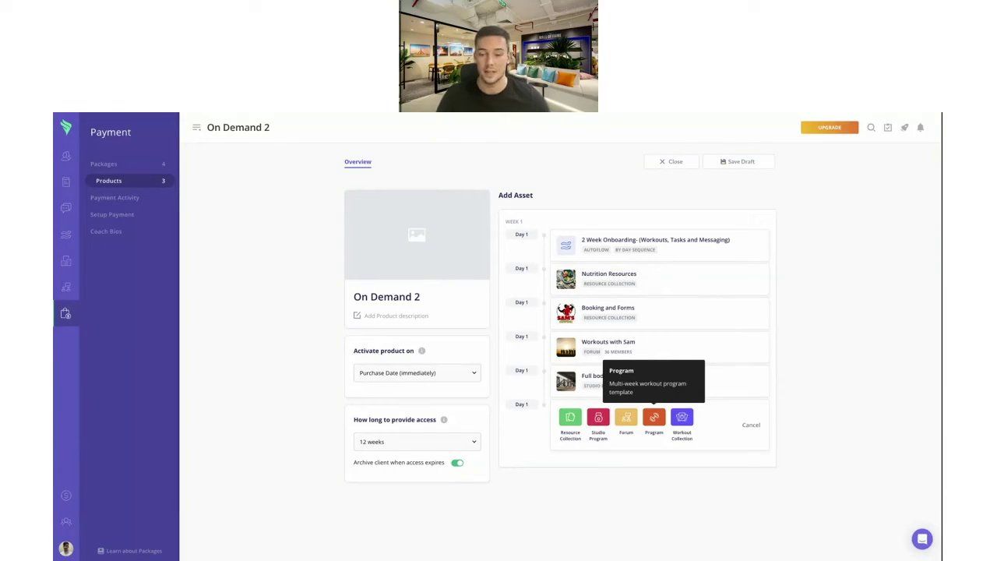
click(682, 419)
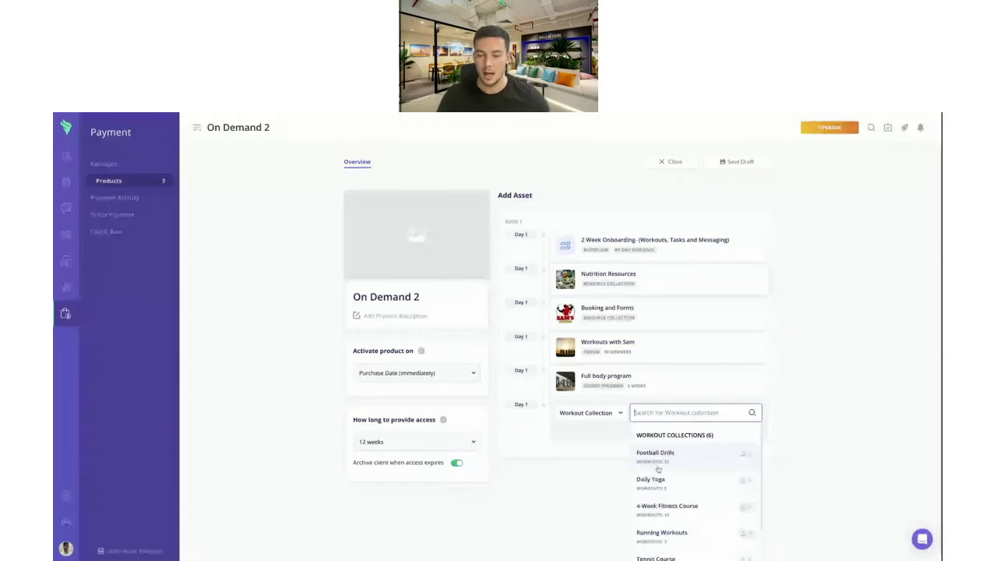
scroll(658, 471, down, 1)
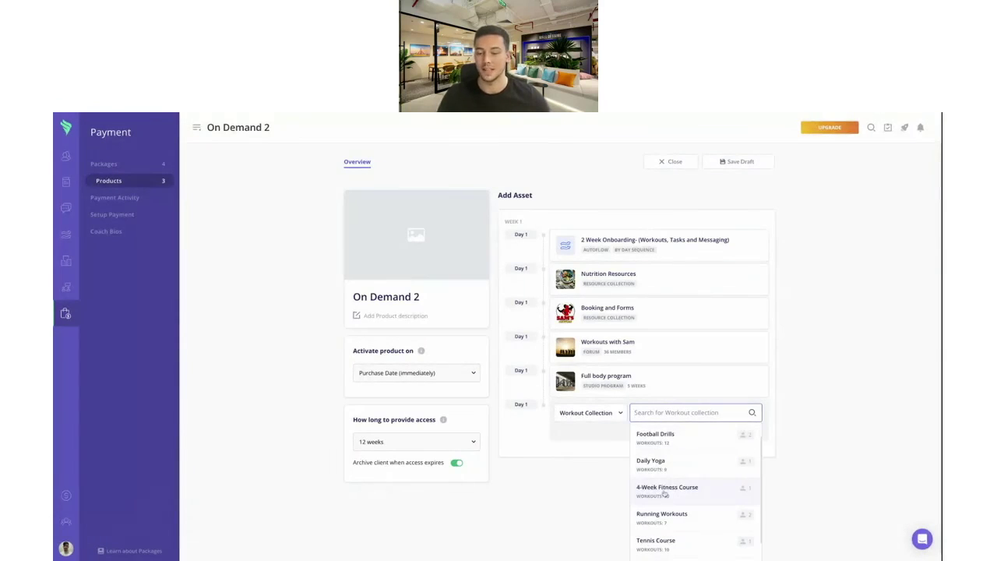
click(659, 513)
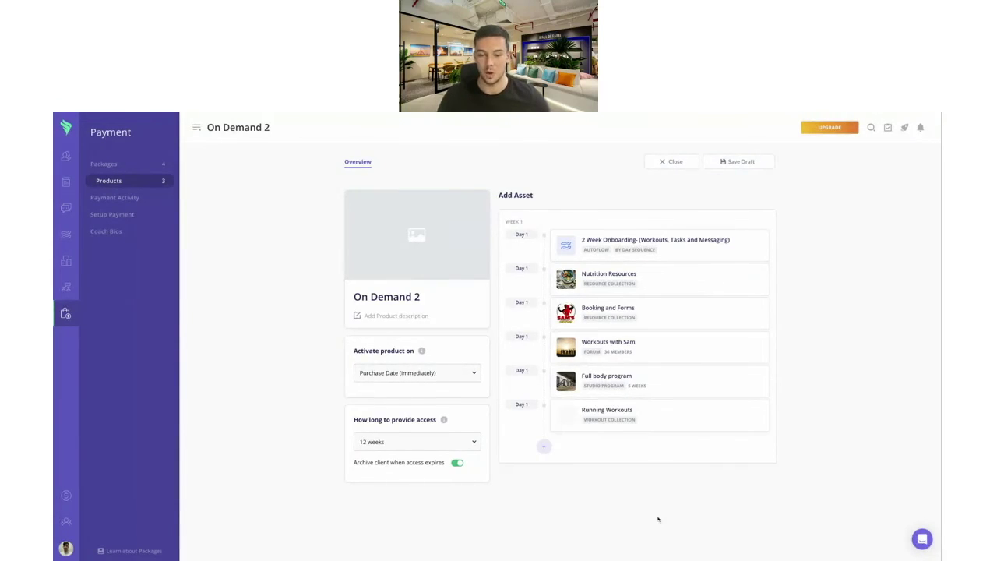
click(543, 447)
click(679, 454)
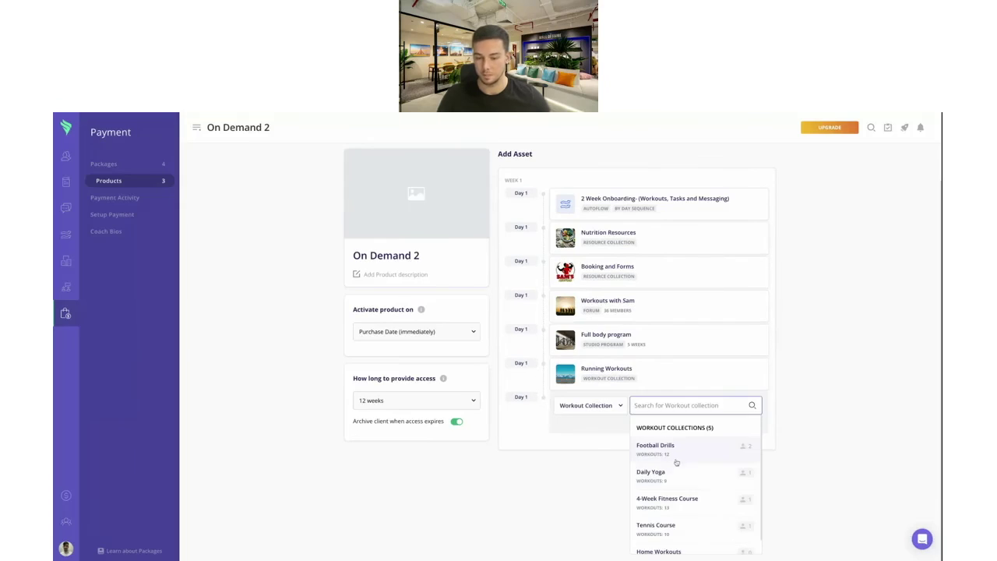
click(678, 450)
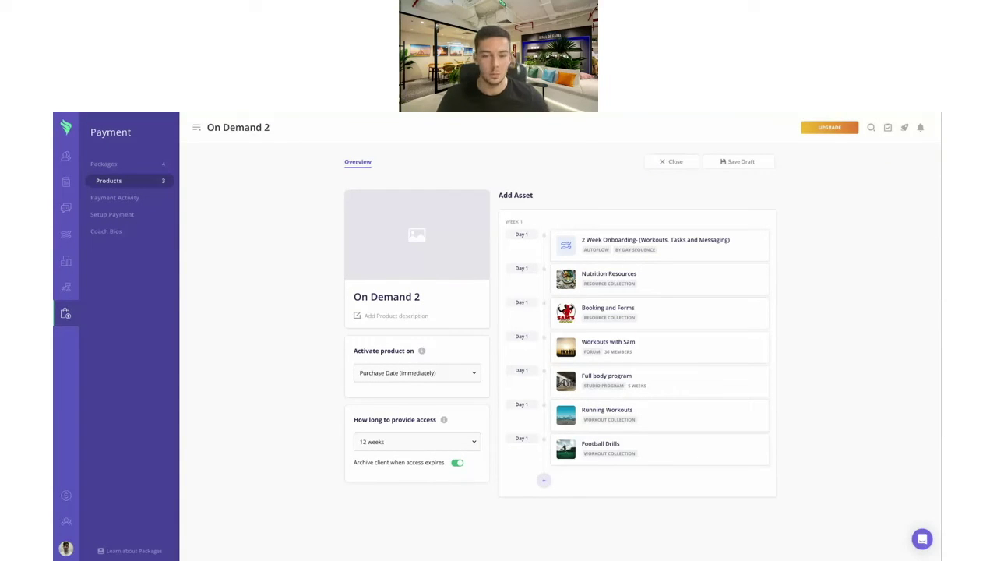
- Leave the product for the packages list, exiting without saving the changes
click(95, 165)
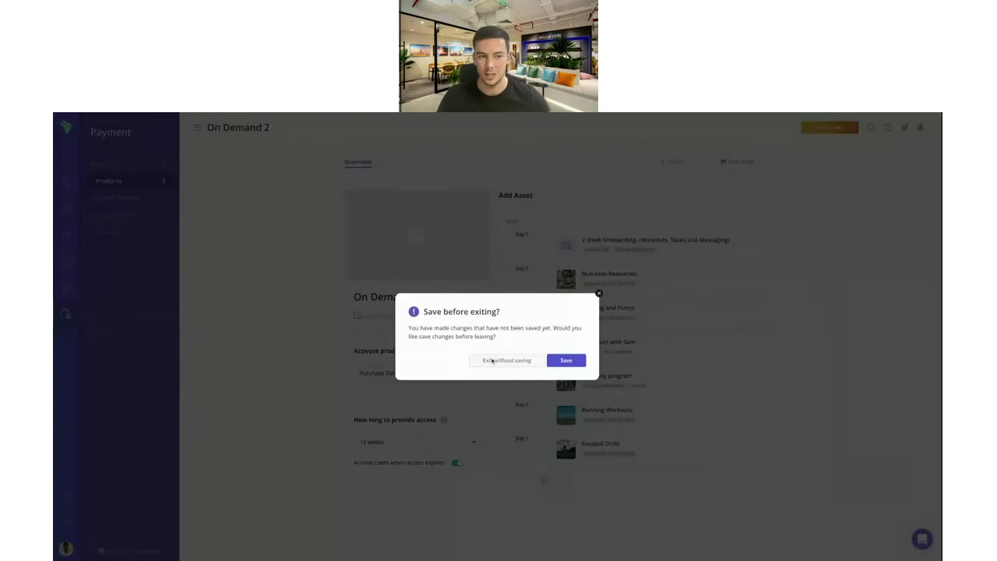
click(492, 361)
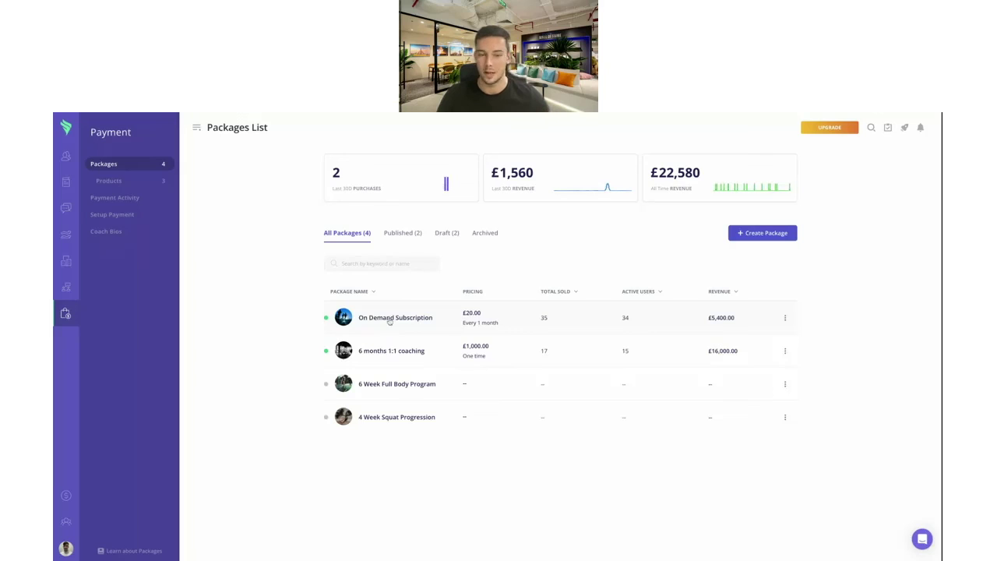
- Review the payment activity log and its activity filters, and open the coach bios list
click(137, 198)
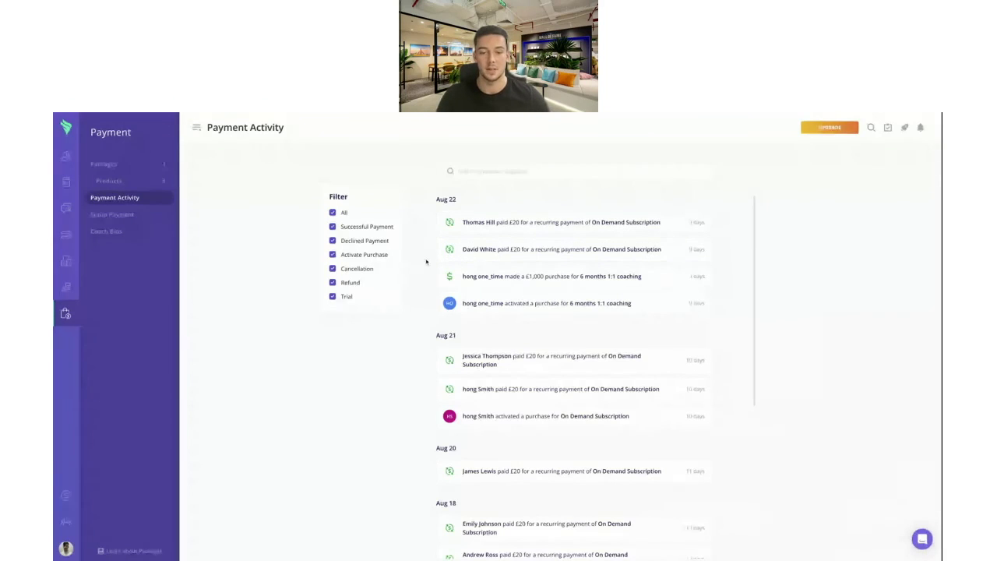
scroll(436, 257, down, 4)
scroll(485, 285, up, 4)
click(332, 212)
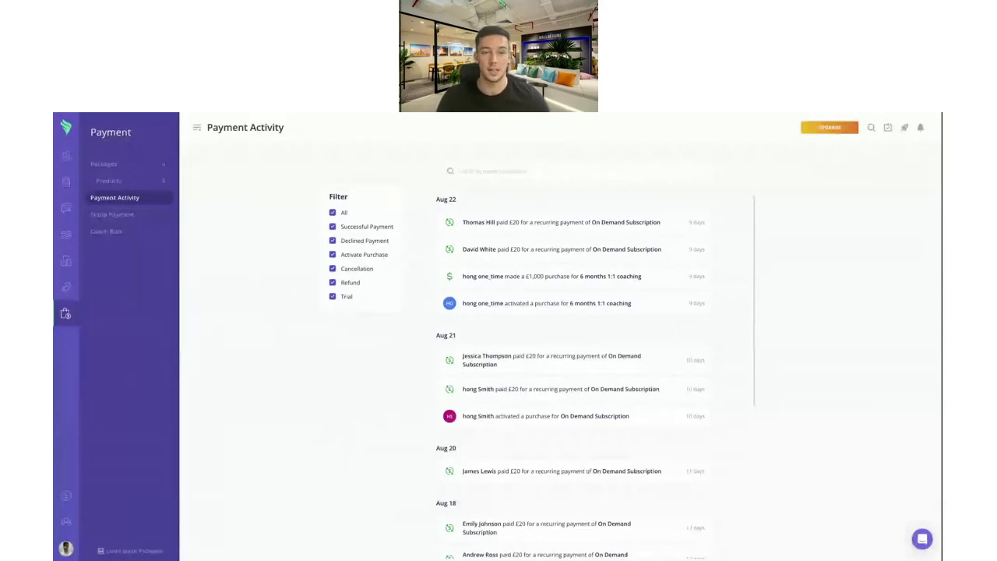
click(127, 232)
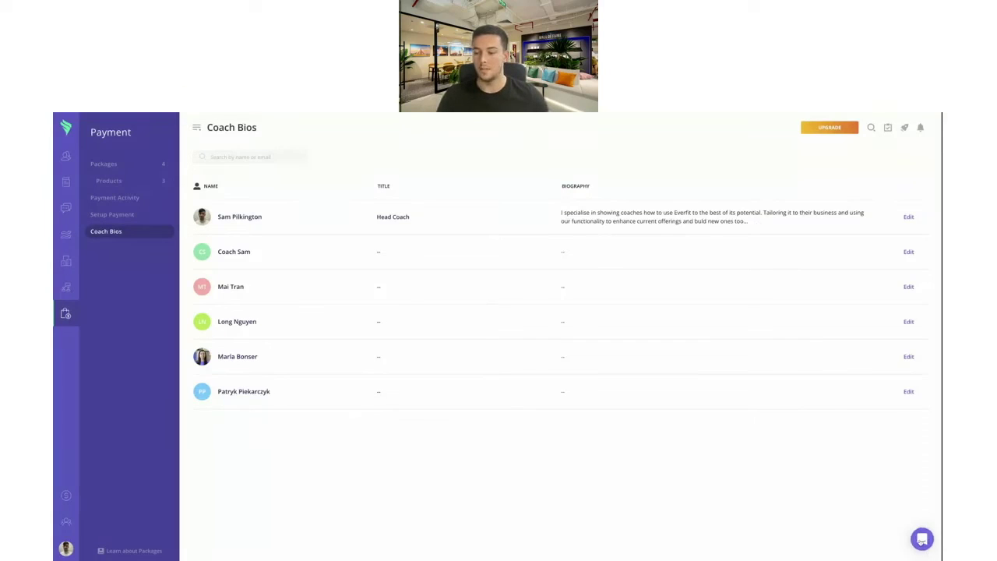
- Search the help articles for "processing" and open the article "Processing Fees for Payments"
click(922, 538)
click(816, 378)
text(processing)
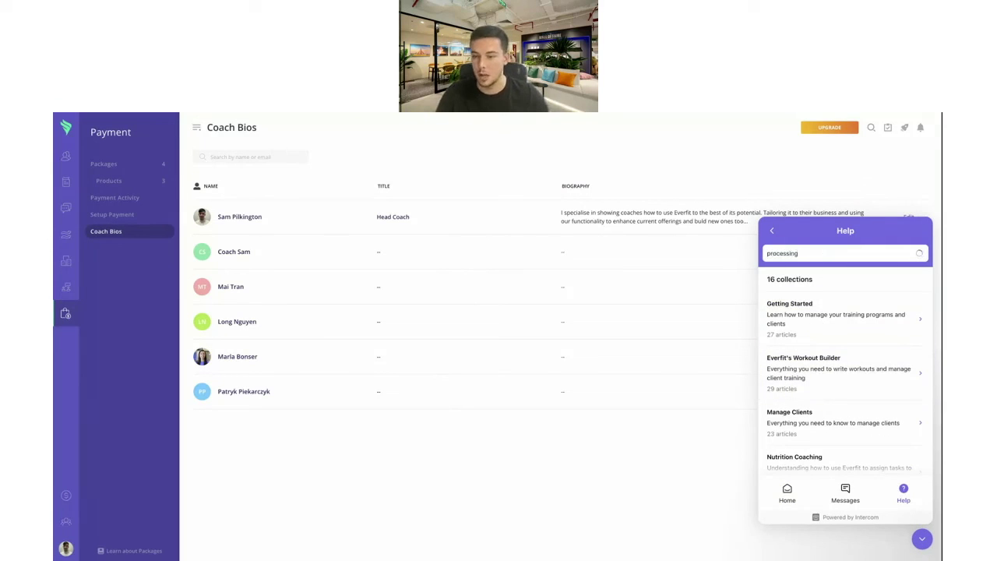
click(827, 283)
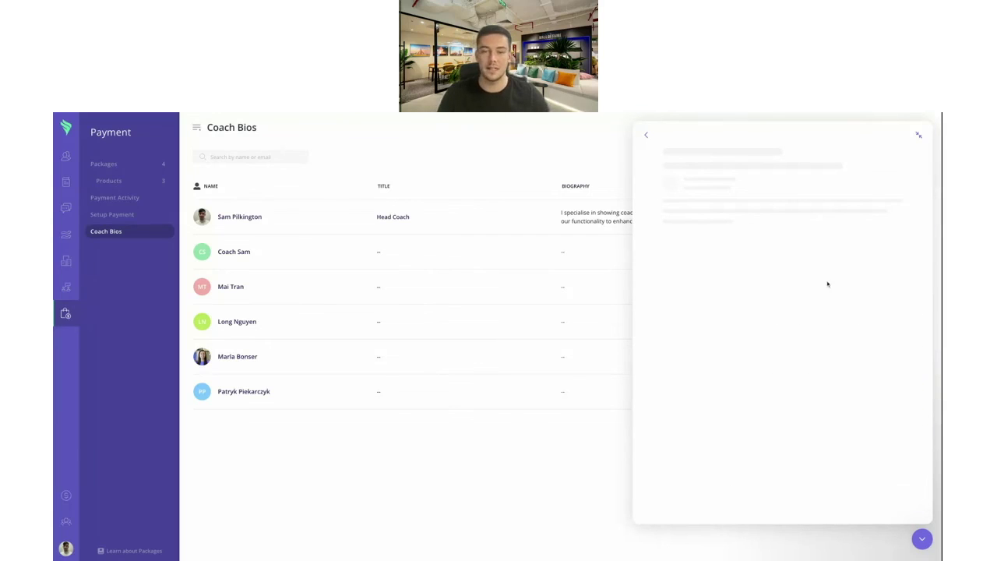
- Read the article's sections on the platform fee, payment processing fee, chargebacks and fees by country, and close the help window
scroll(796, 359, down, 2)
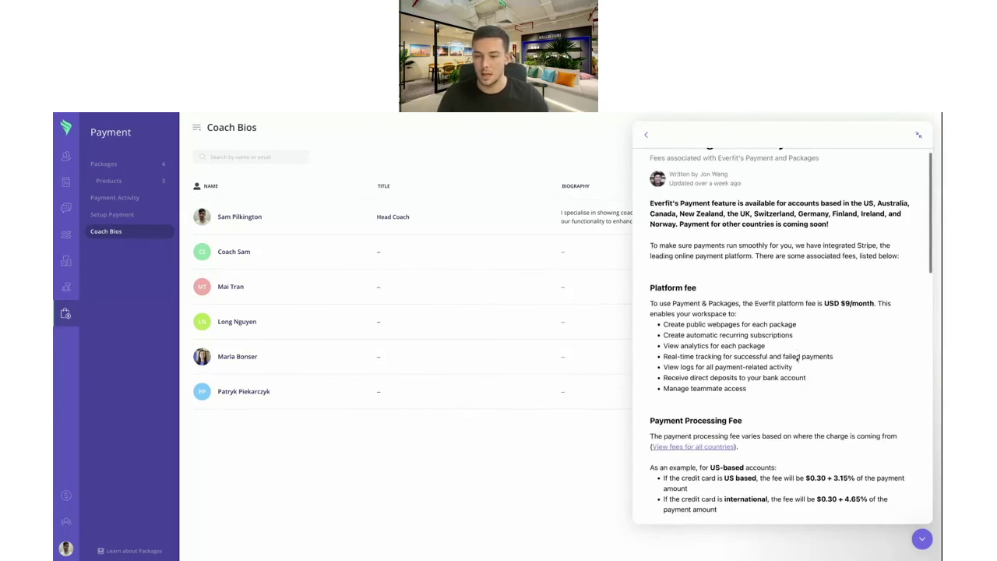
scroll(796, 359, up, 1)
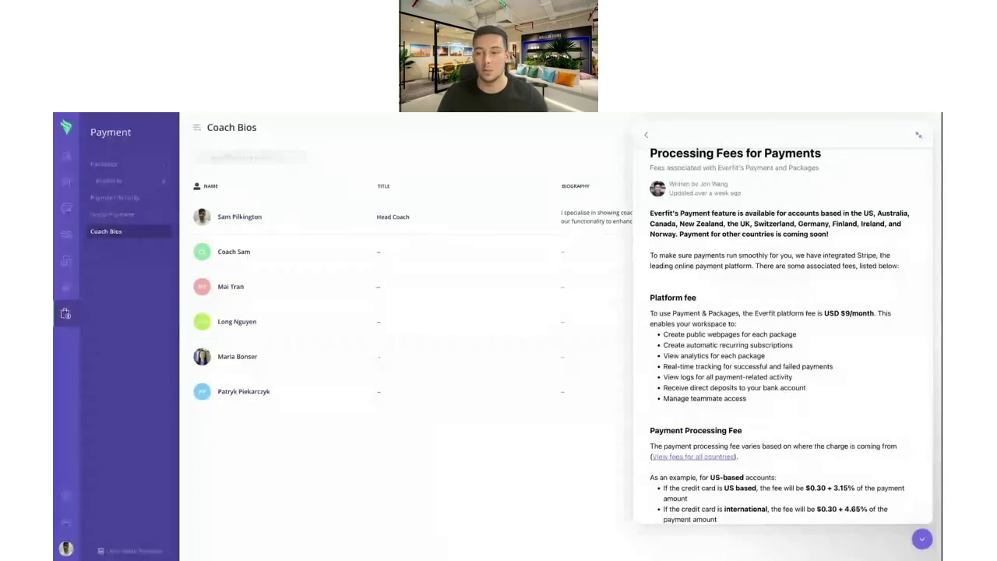
scroll(797, 332, down, 8)
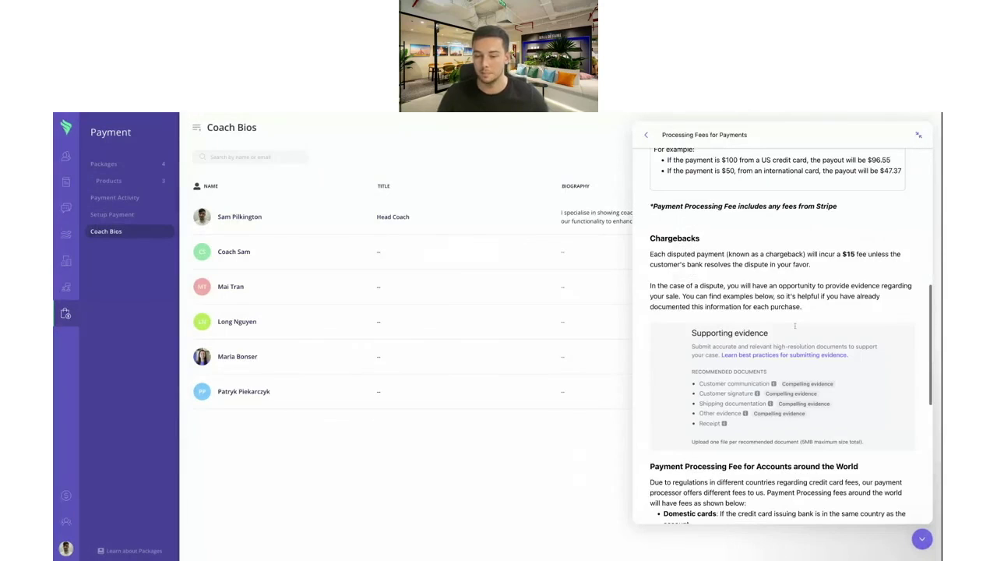
scroll(795, 327, down, 3)
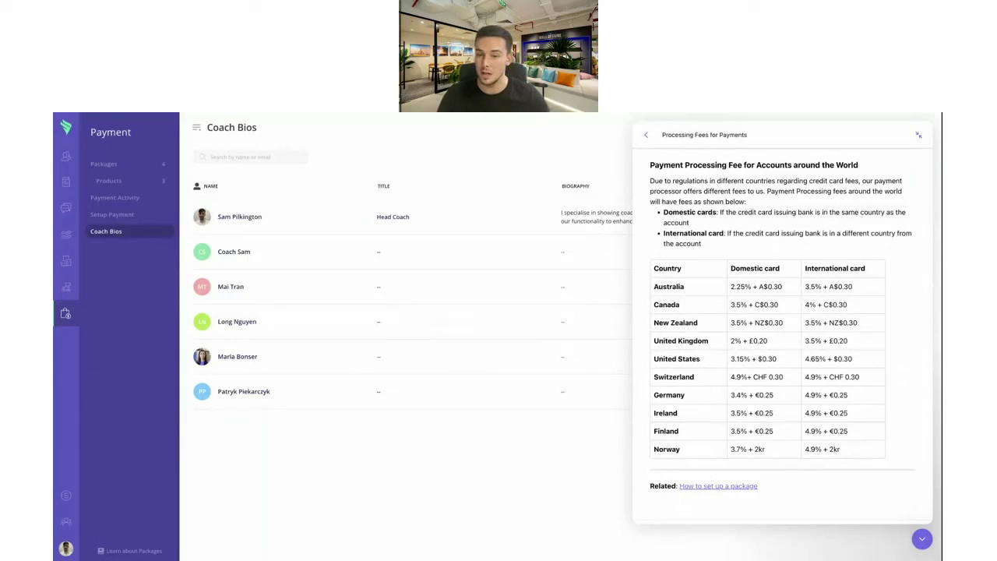
scroll(715, 245, down, 1)
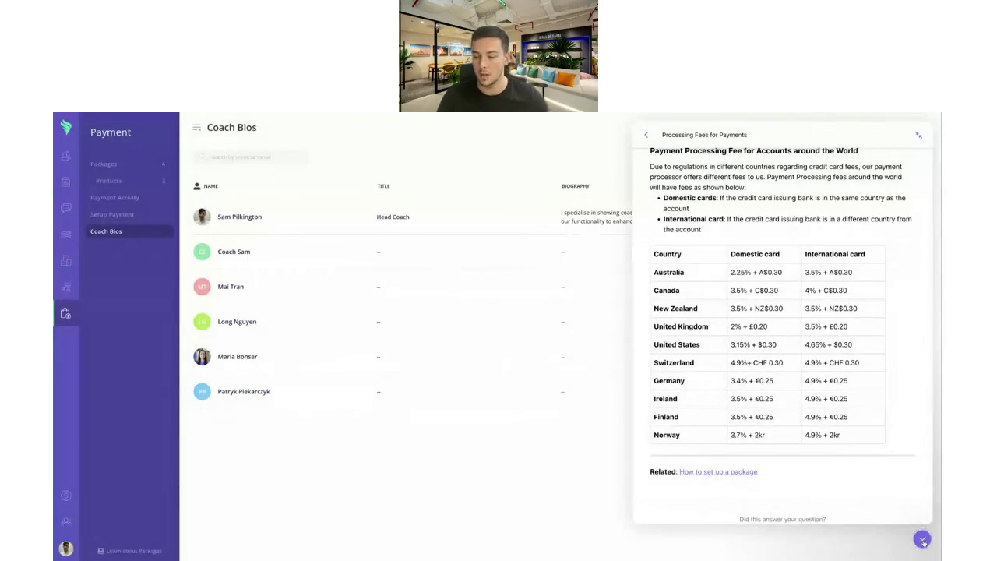
click(922, 540)
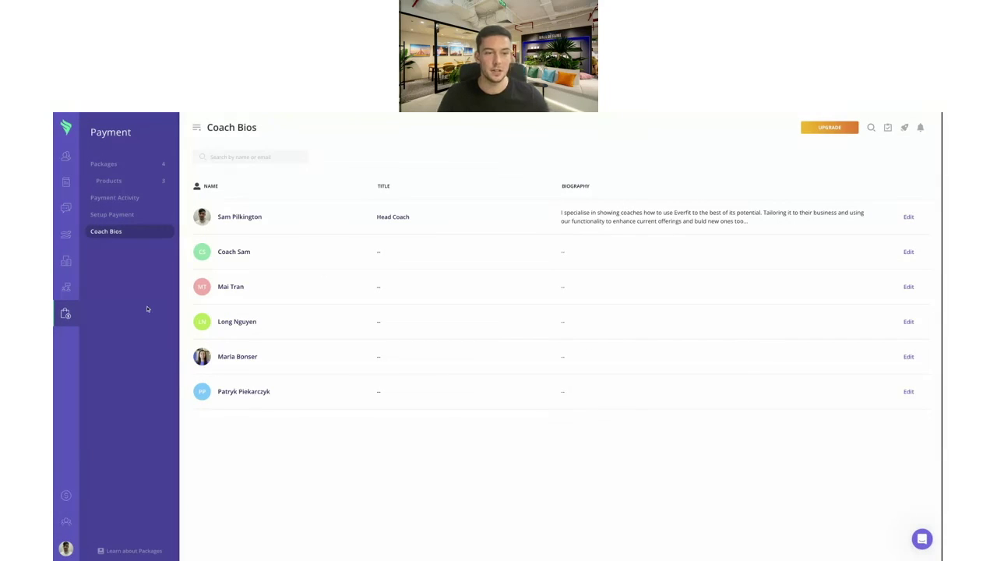